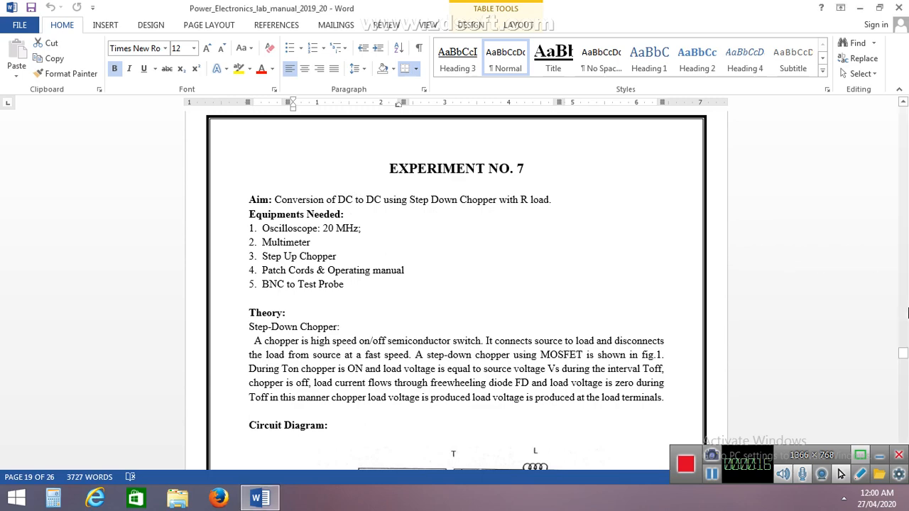
- Review the theory, circuit diagram, procedure and observation table of Experiment No. 7 on the step-down chopper in the lab manual
drag(906, 359, 906, 361)
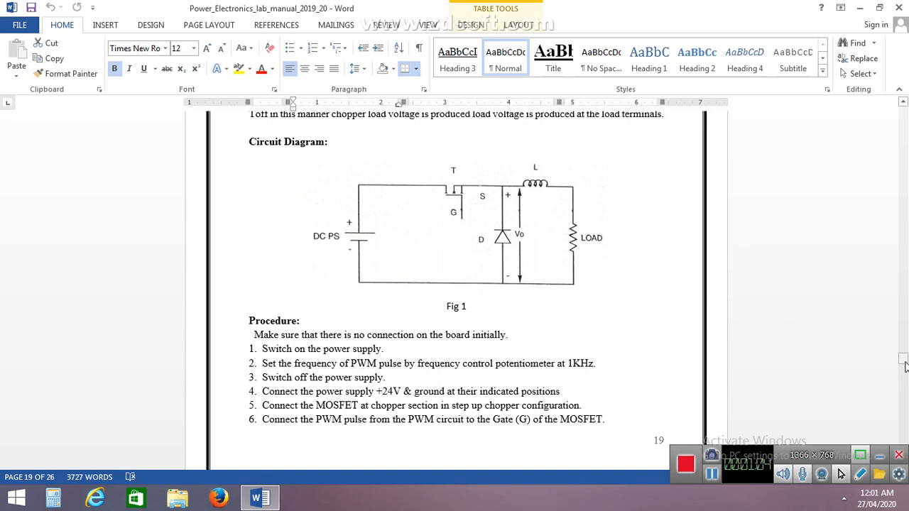
drag(906, 365, 906, 377)
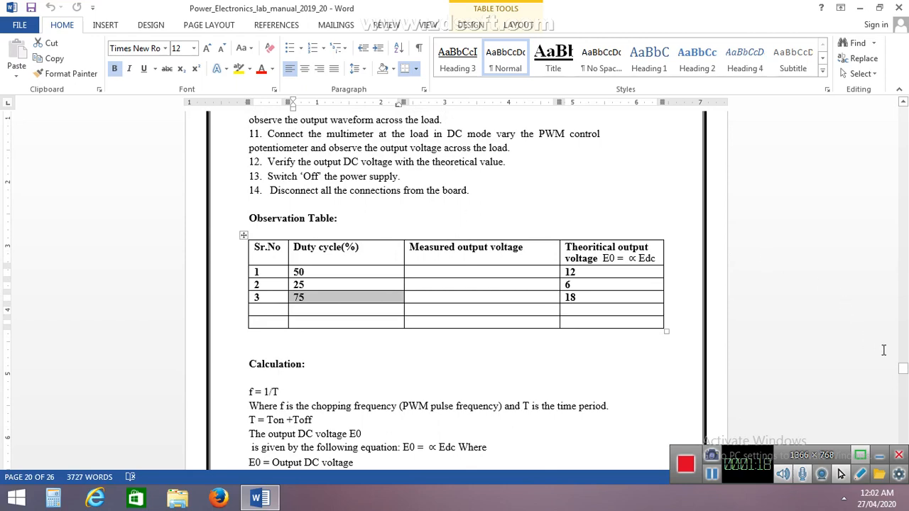
drag(903, 367, 903, 355)
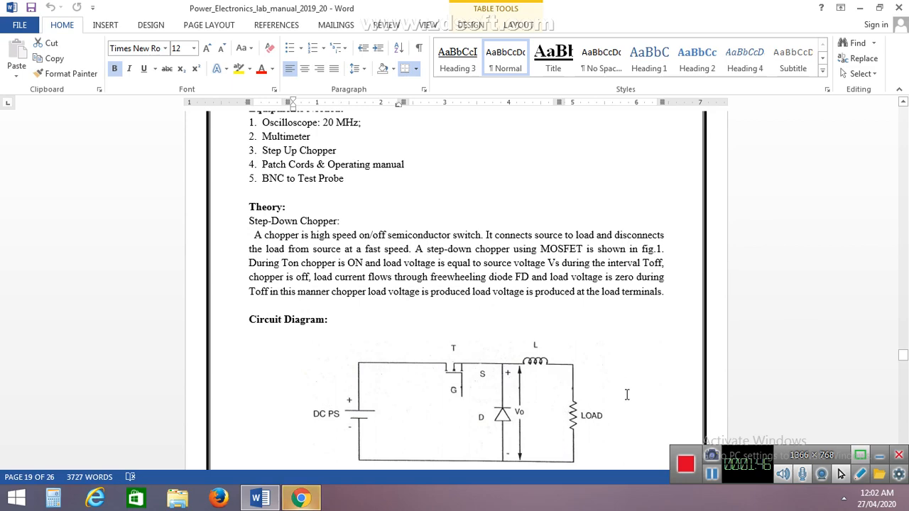
drag(903, 355, 904, 360)
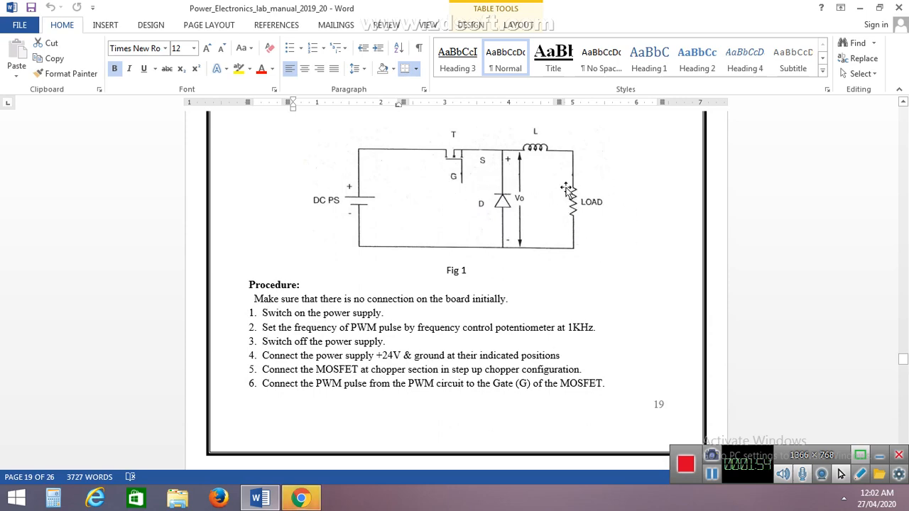
drag(904, 362, 907, 370)
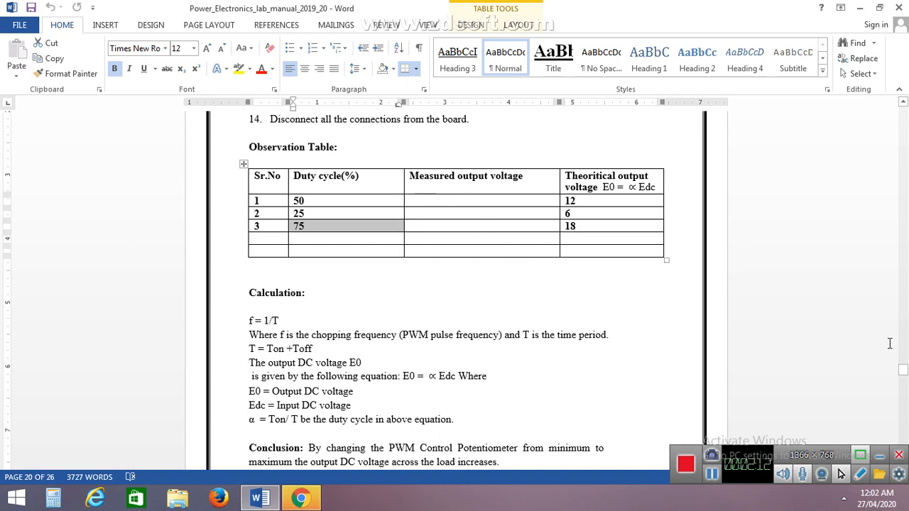
drag(903, 374, 903, 362)
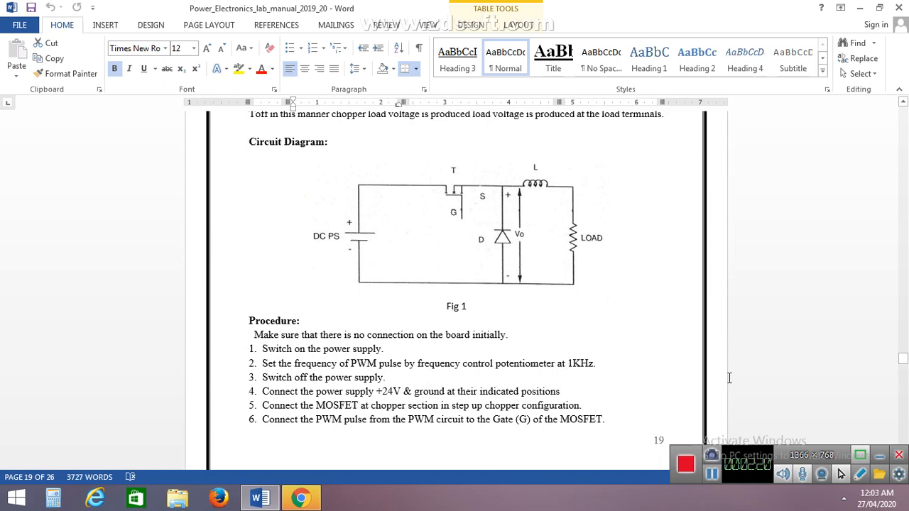
- Examine the observation table's duty cycles against the theoretical output voltages, plus the calculation and conclusion of the step-down chopper experiment
drag(902, 359, 903, 376)
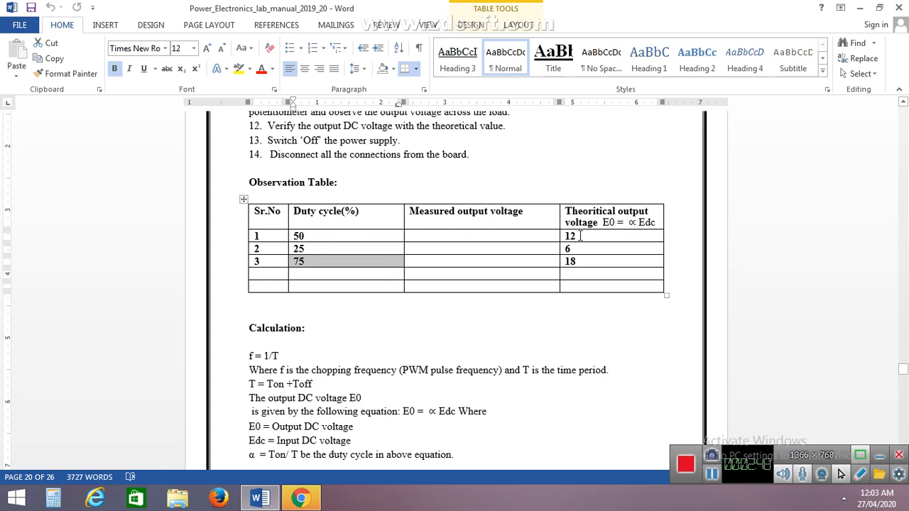
double_click(581, 235)
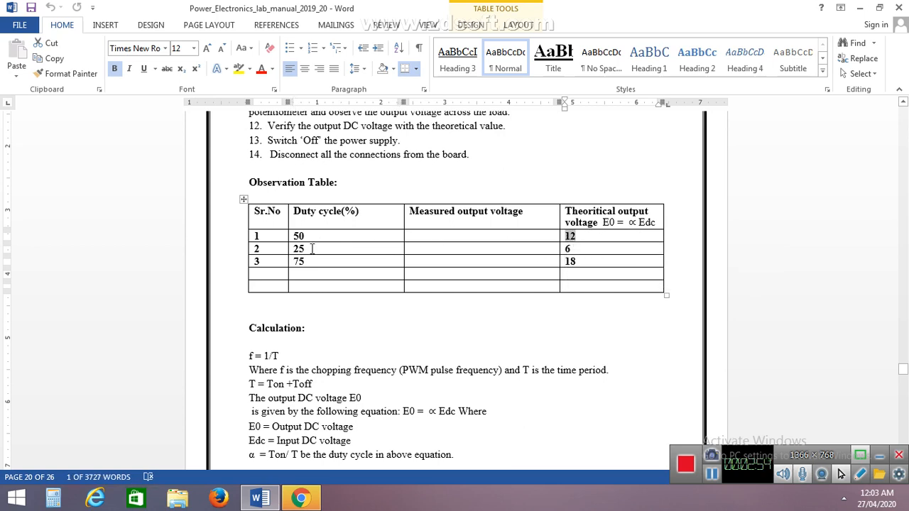
click(312, 249)
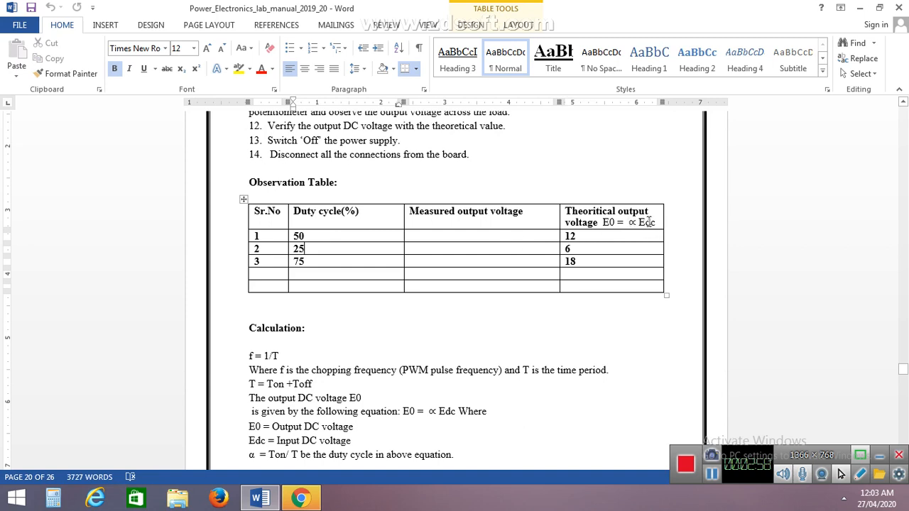
click(579, 246)
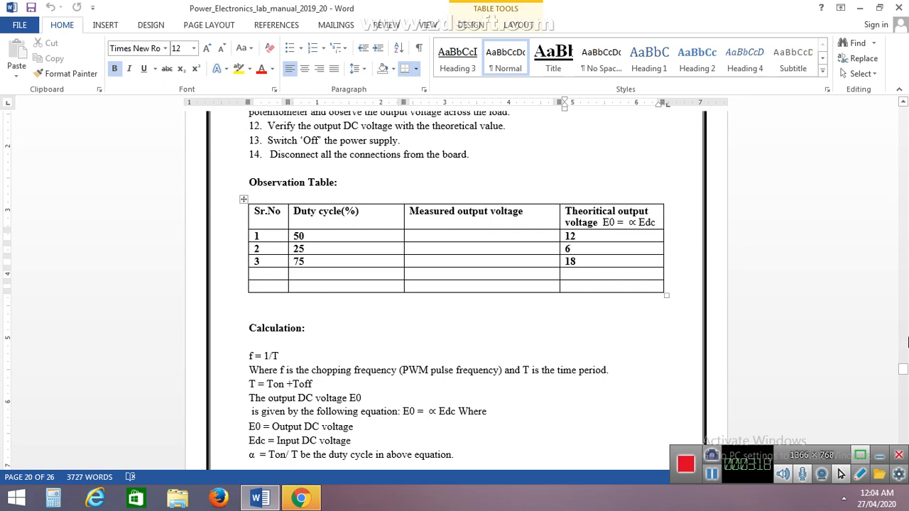
scroll(852, 366, down, 7)
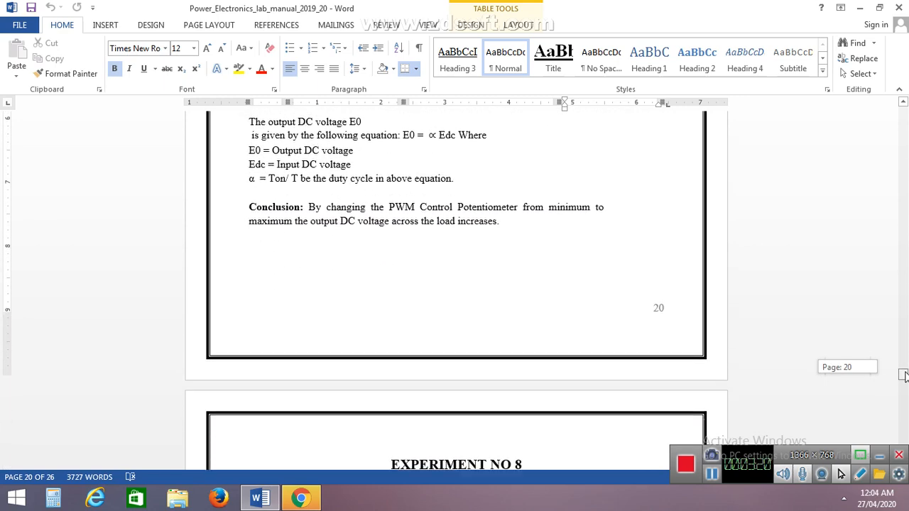
- Launch PSIM from the desktop, dismiss its Help Browser and create a new blank schematic
click(858, 8)
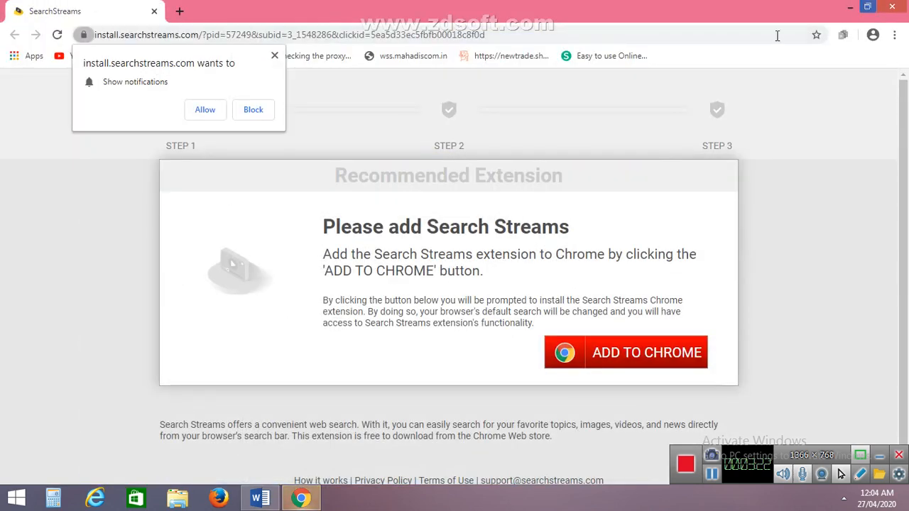
click(846, 7)
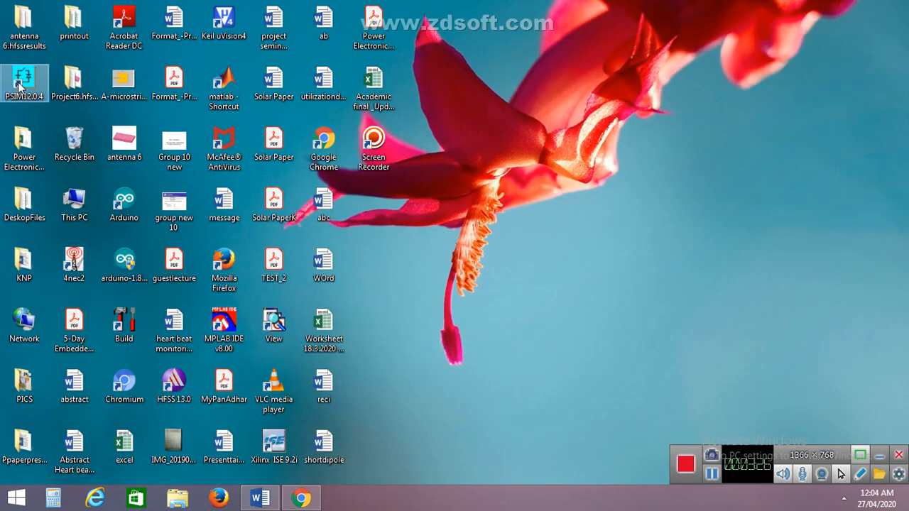
click(20, 85)
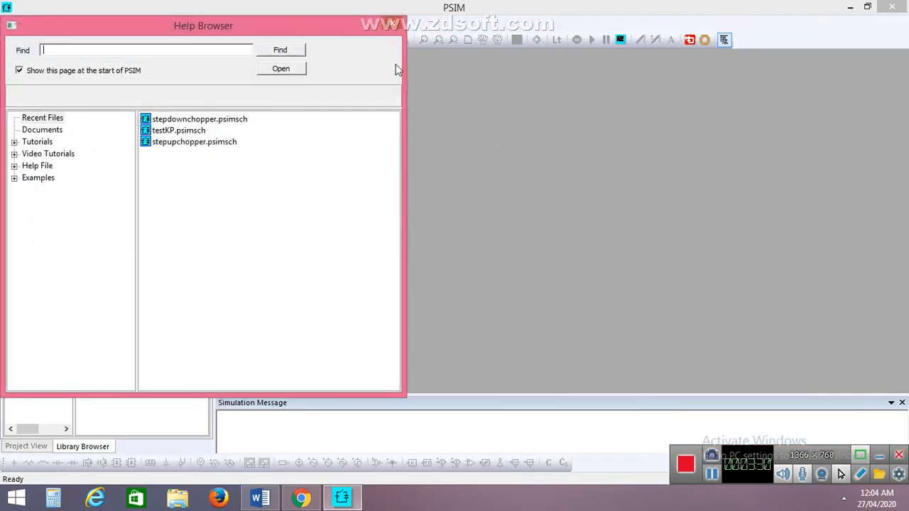
click(392, 27)
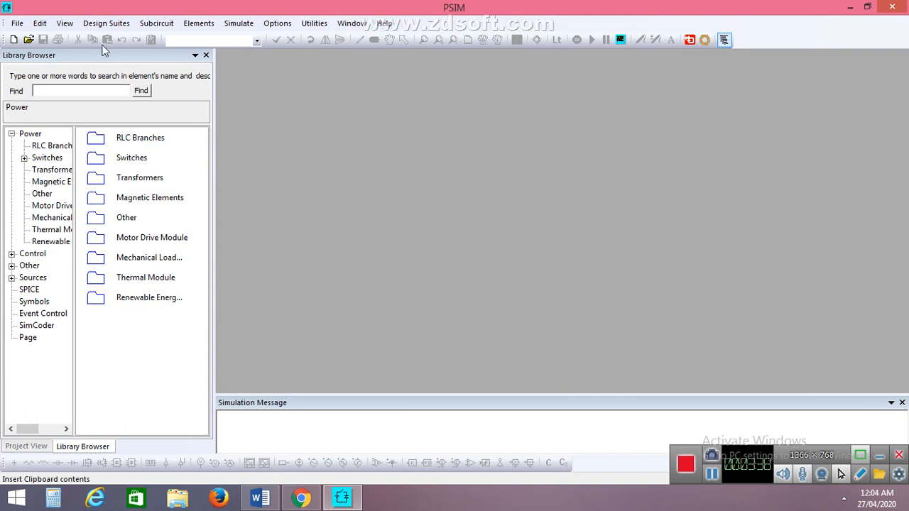
click(17, 26)
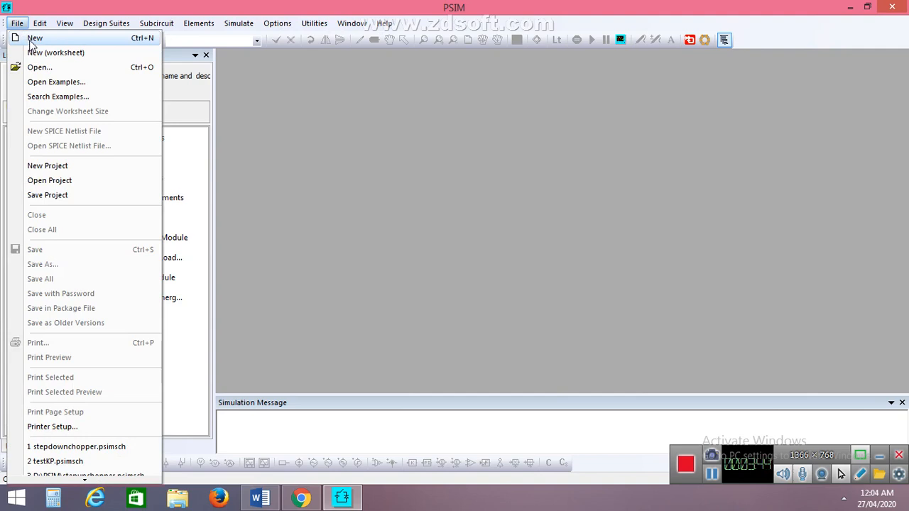
click(32, 40)
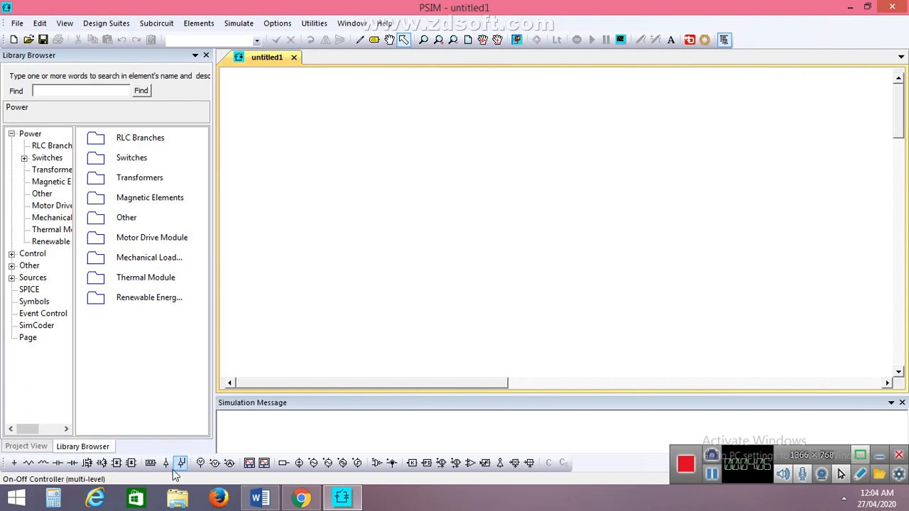
- Place a DC voltage source on the schematic and an IGBT switch just above and to its right
click(299, 463)
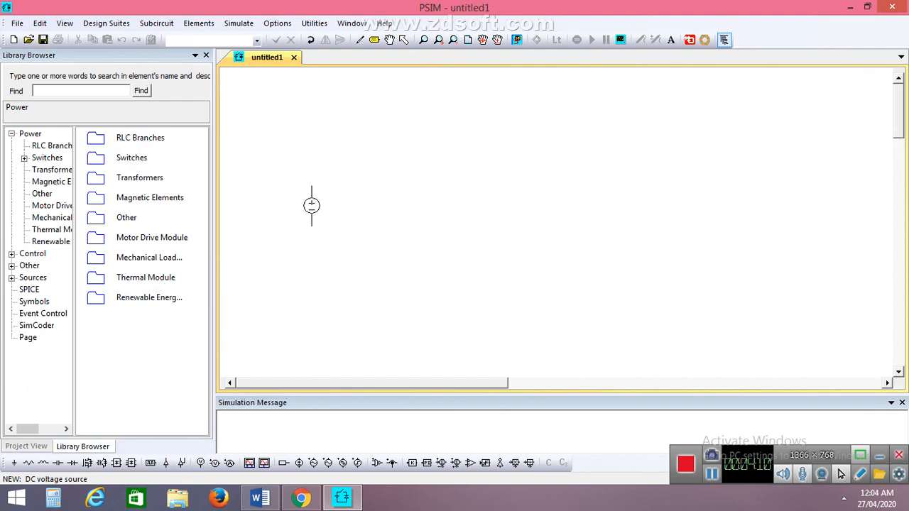
click(310, 192)
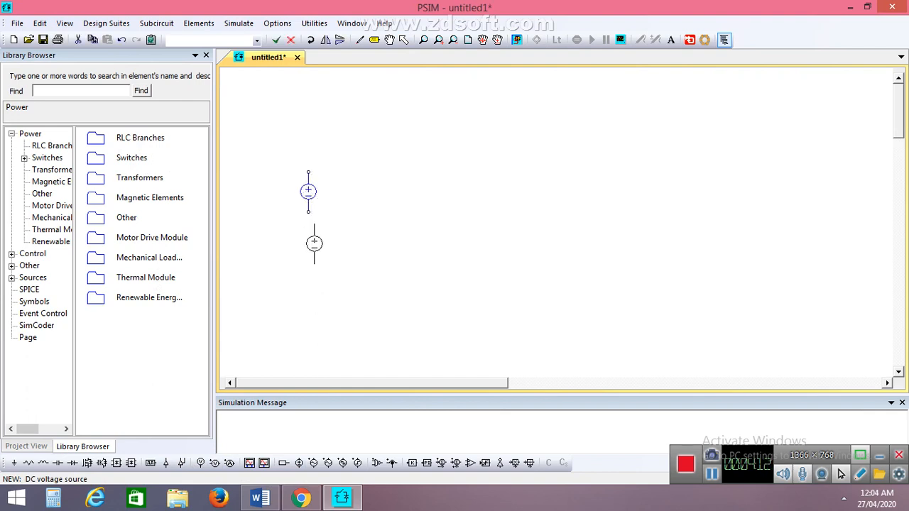
click(103, 463)
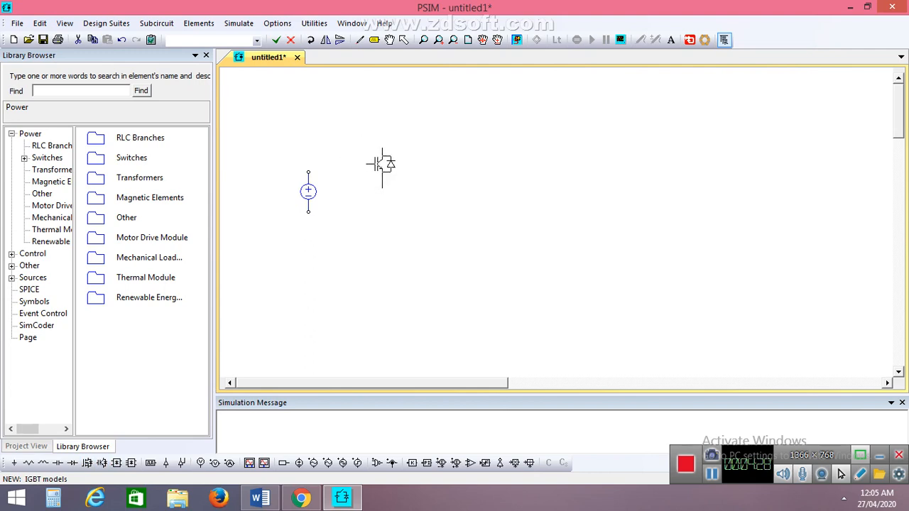
click(375, 165)
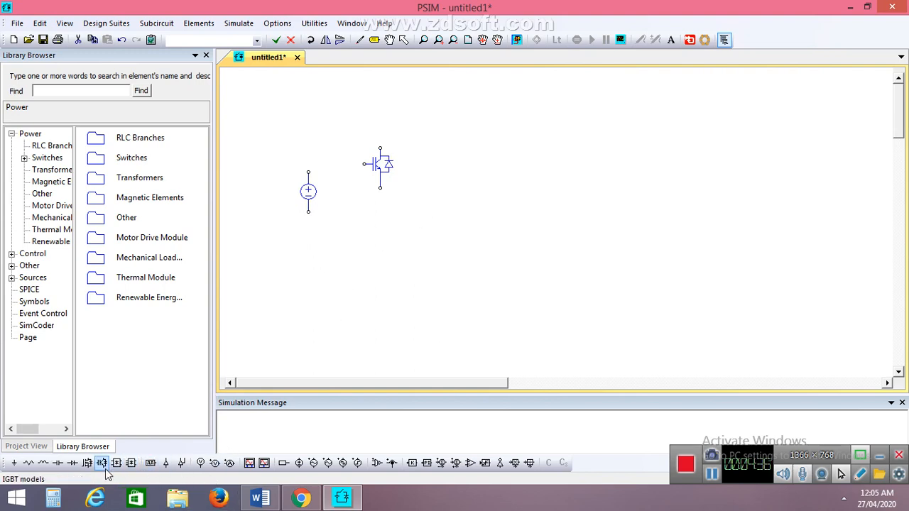
- Place a horizontal diode to the right of the IGBT and an inductor farther right and slightly higher
click(86, 463)
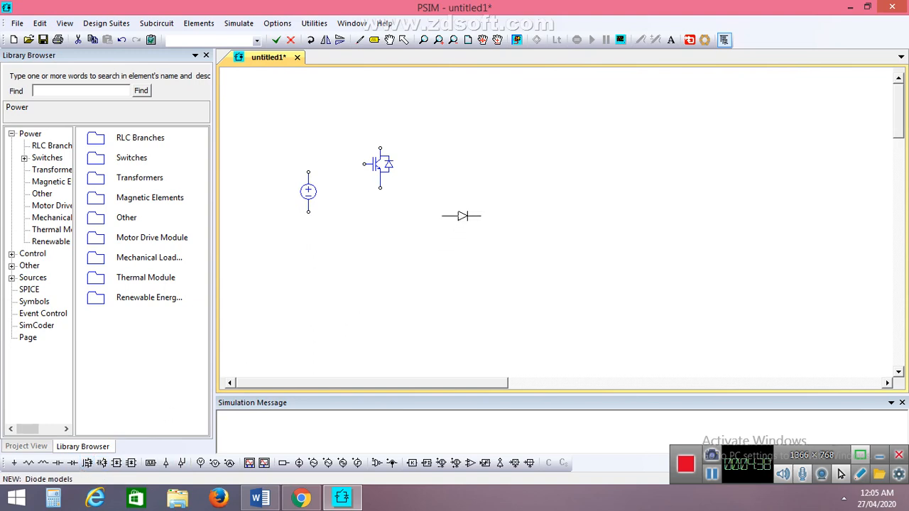
click(465, 196)
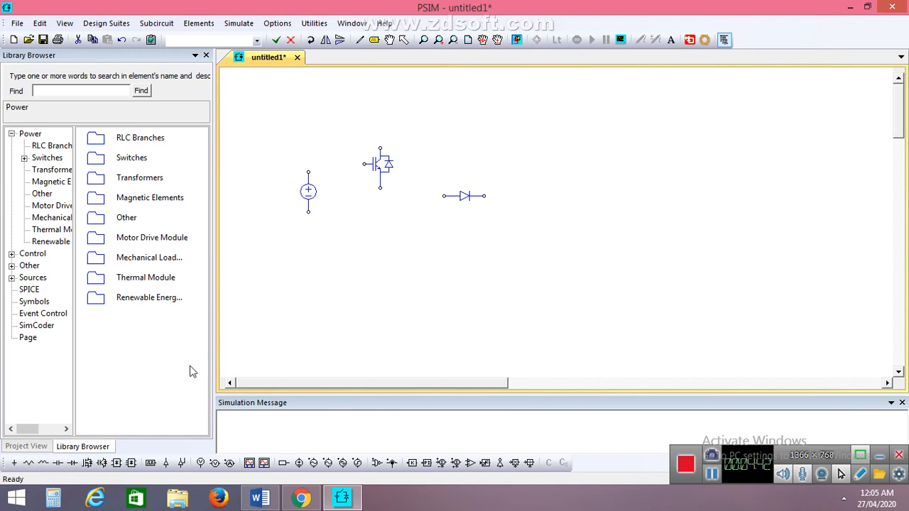
click(43, 463)
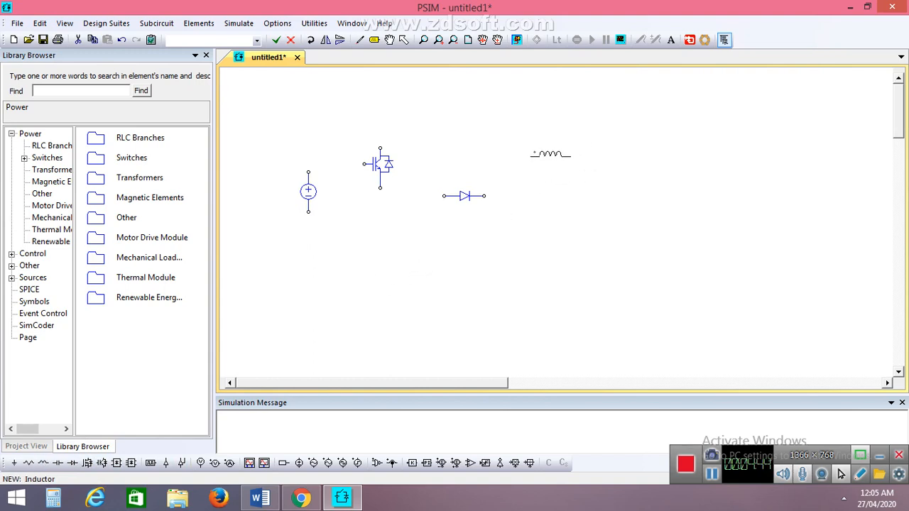
click(552, 154)
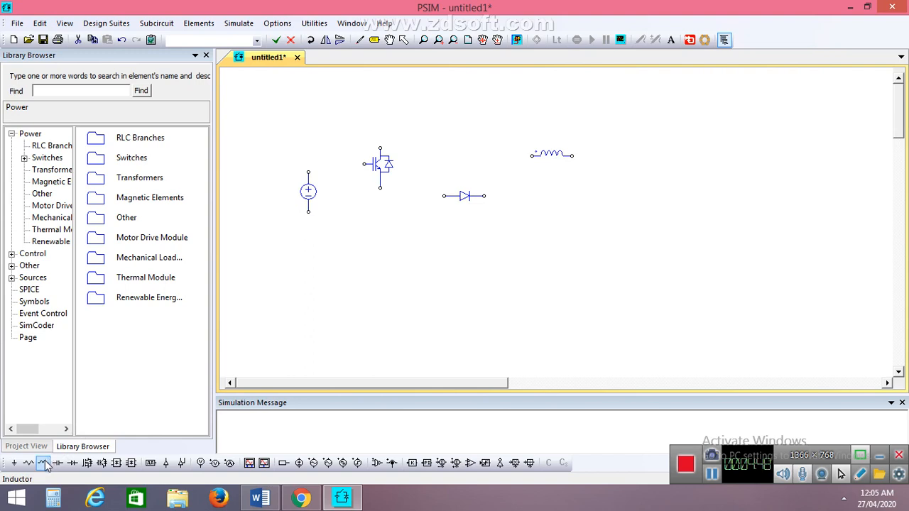
- Place a horizontal resistor just below and to the right of the inductor, and end component placement
click(29, 463)
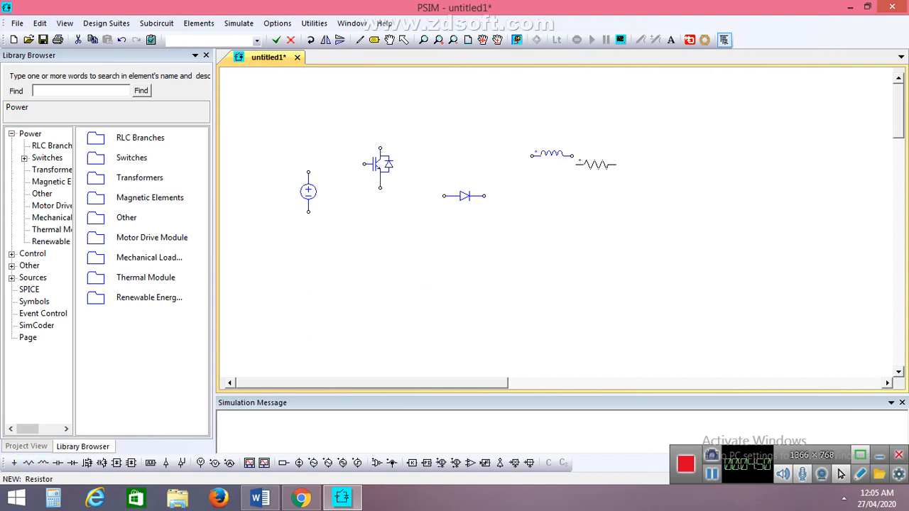
click(592, 179)
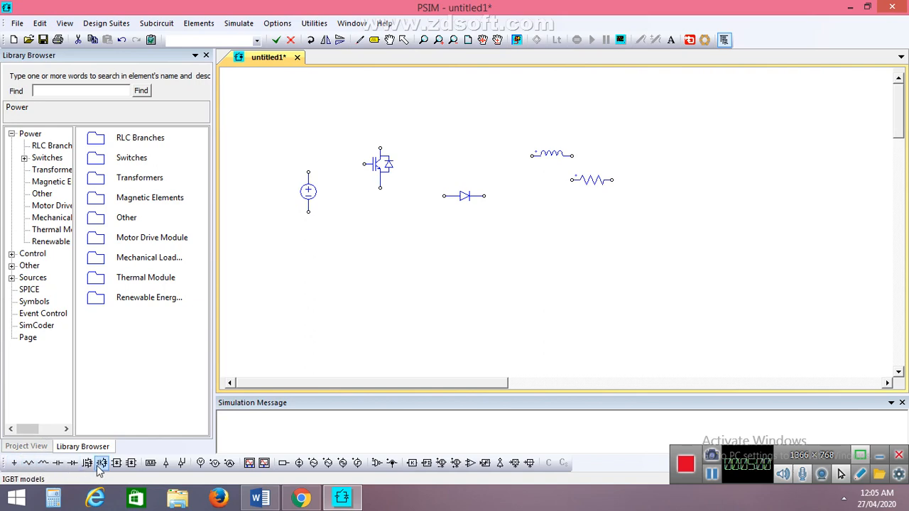
key(r)
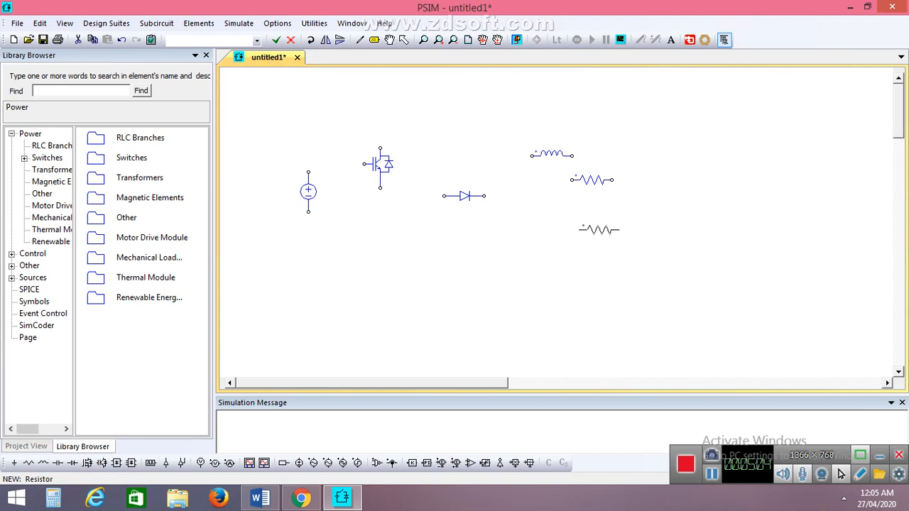
key(Escape)
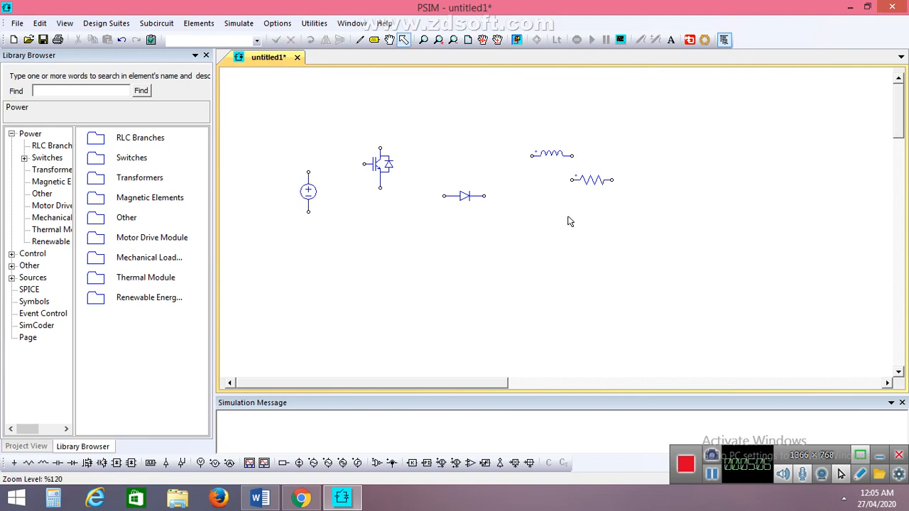
- Rotate the IGBT until its gate points down, and move it up level with the inductor
click(361, 41)
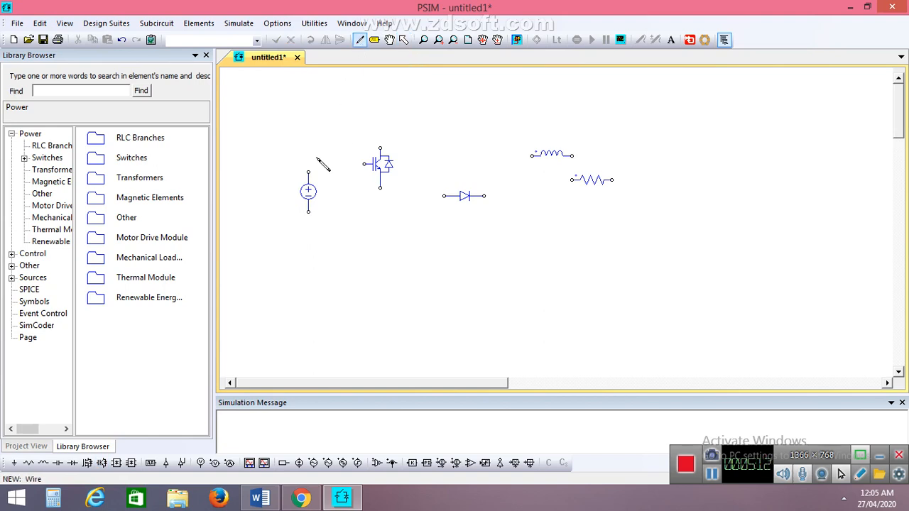
click(360, 43)
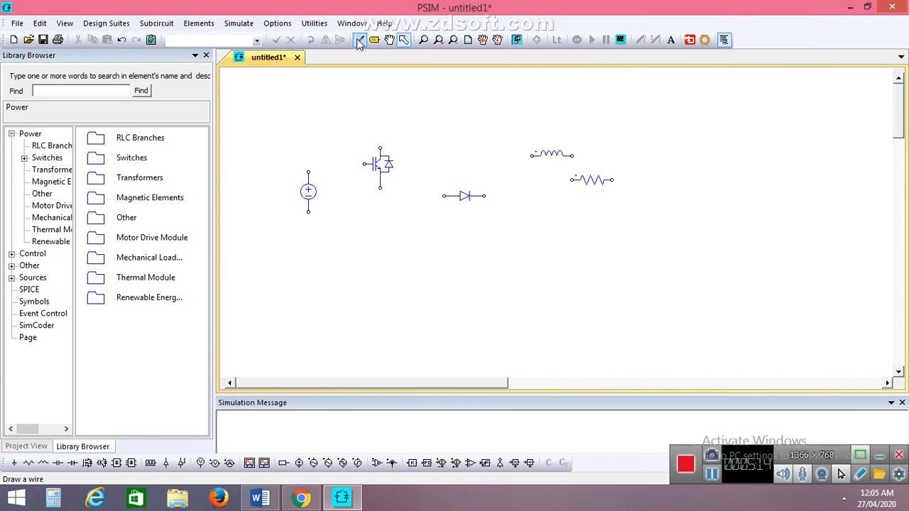
click(383, 168)
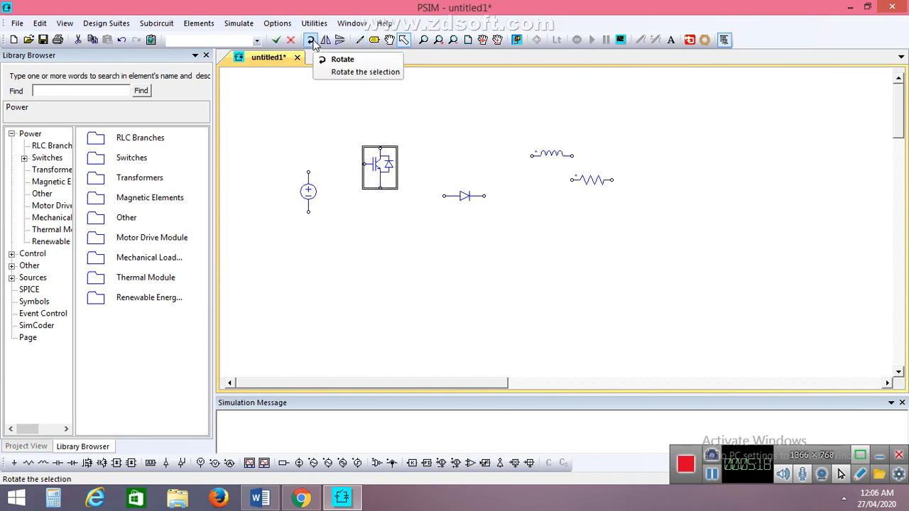
click(311, 40)
click(313, 40)
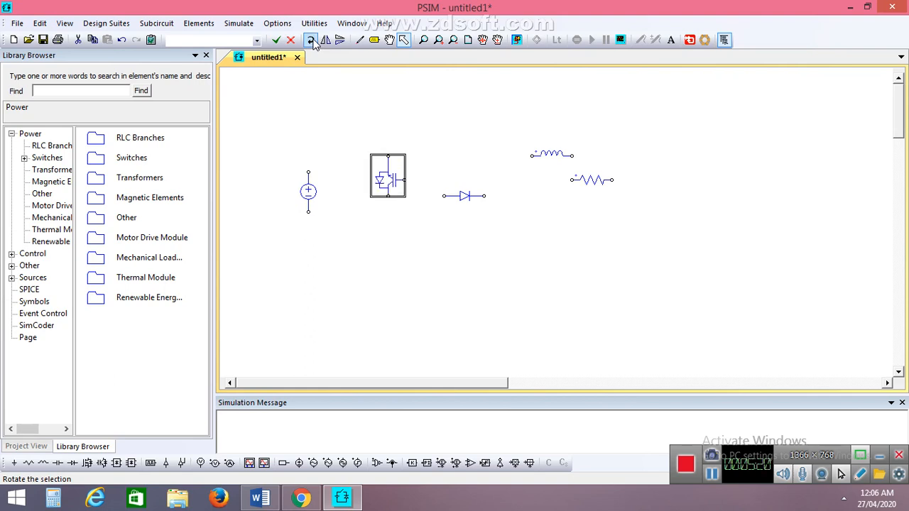
click(313, 40)
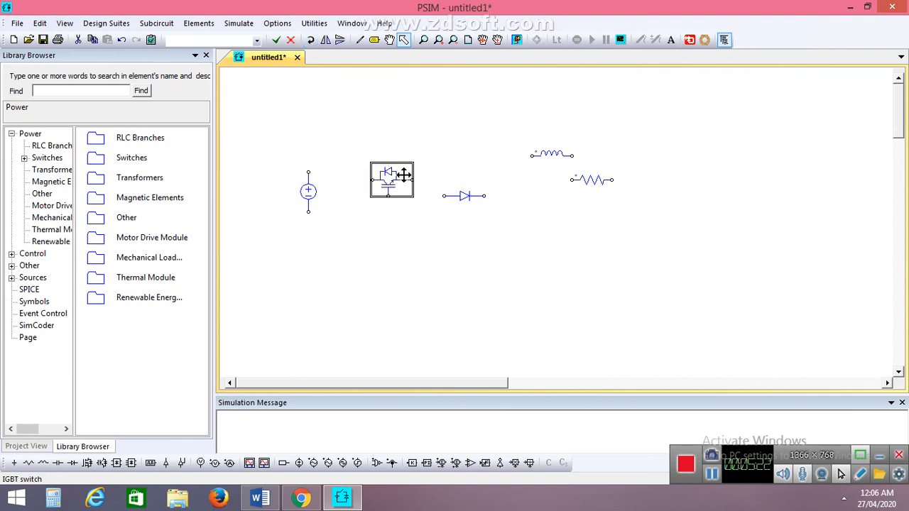
drag(393, 182, 393, 157)
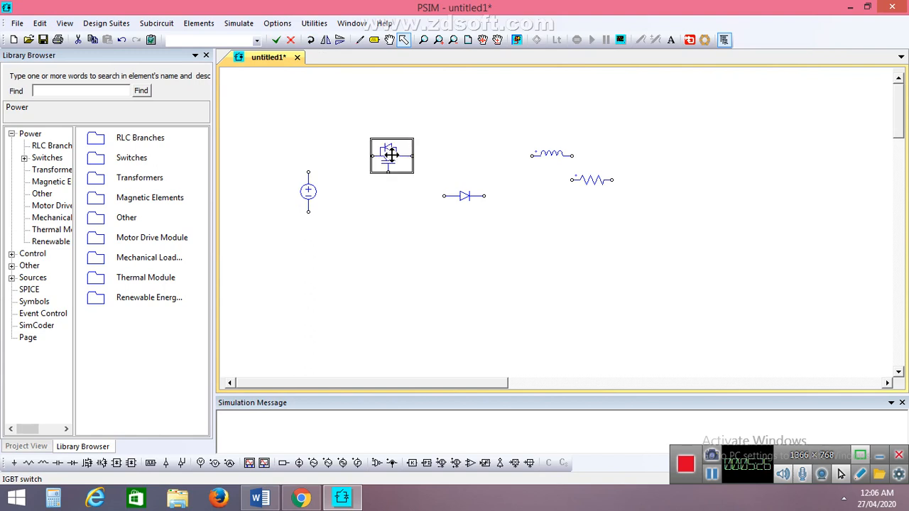
- Rotate the diode until its cathode points up, and move it just right of the IGBT with its upper terminal level with the IGBT
click(469, 200)
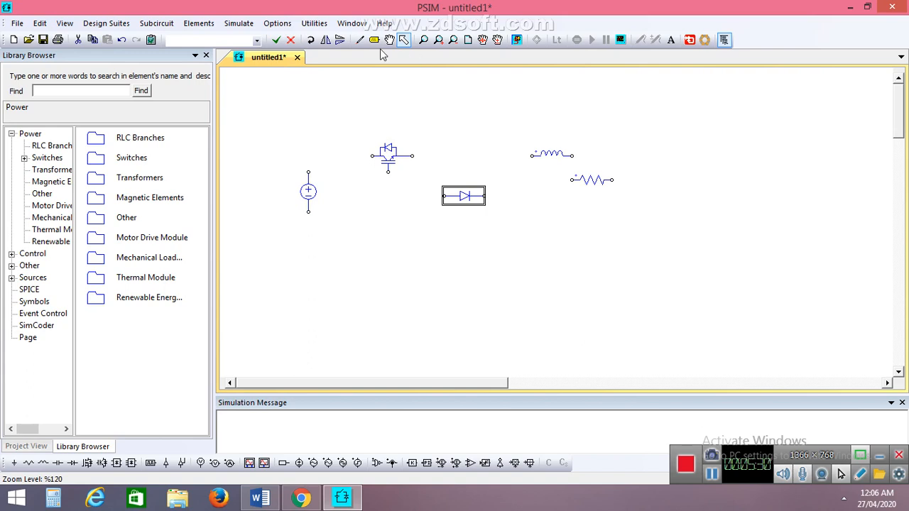
click(311, 40)
click(311, 39)
click(311, 39)
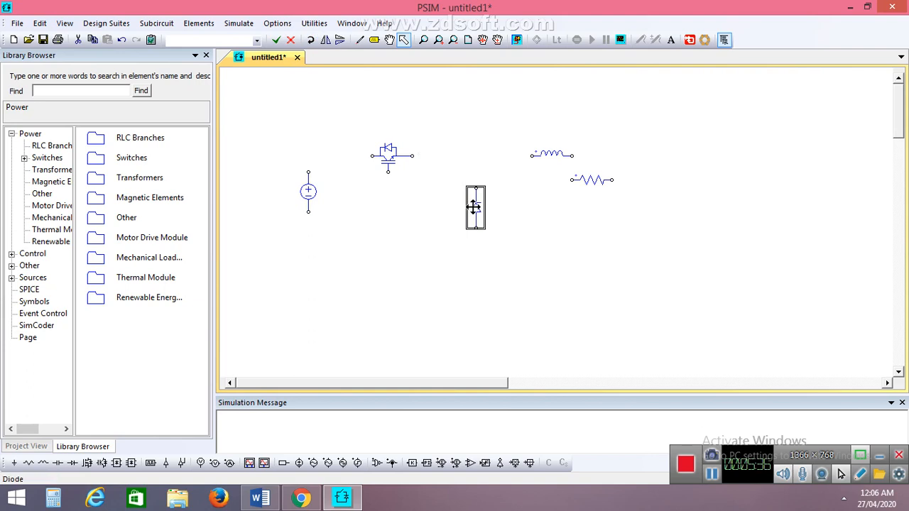
drag(474, 207, 463, 178)
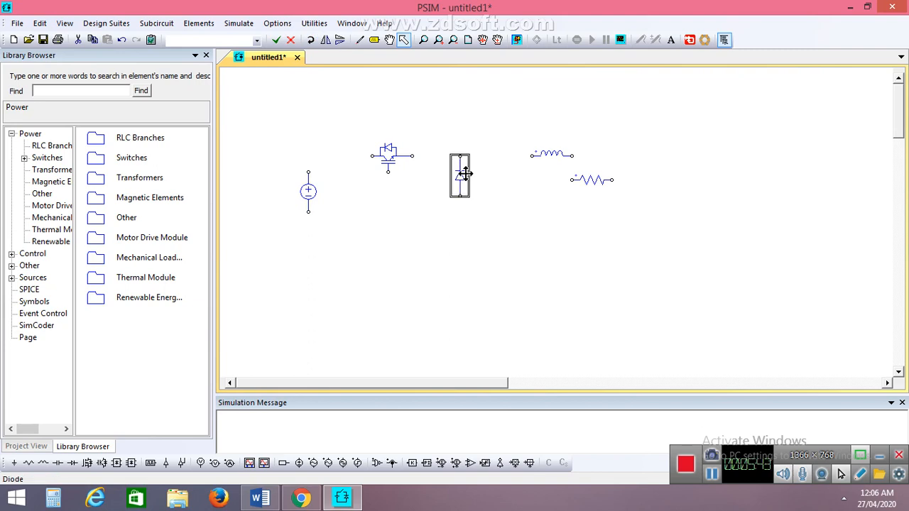
- Move the inductor slightly closer to the diode, and rotate the resistor to vertical just below and to the right of the inductor
click(548, 157)
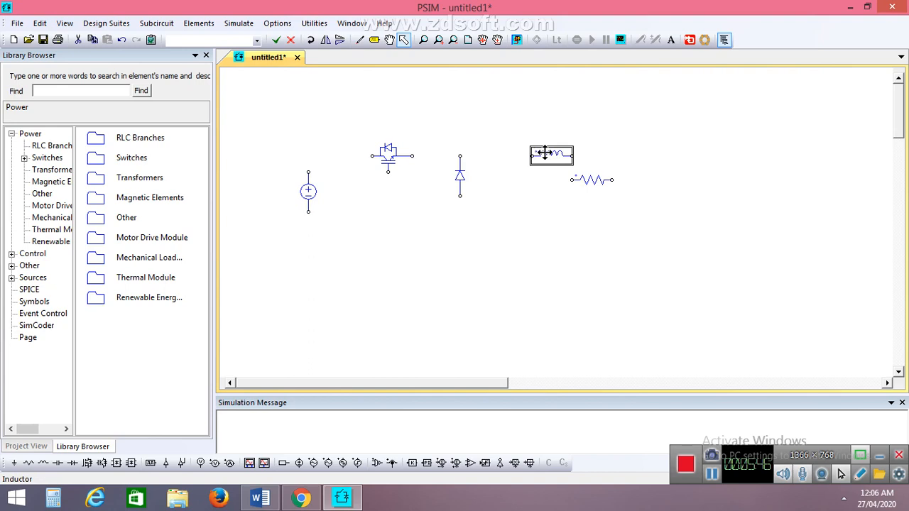
drag(547, 157, 526, 148)
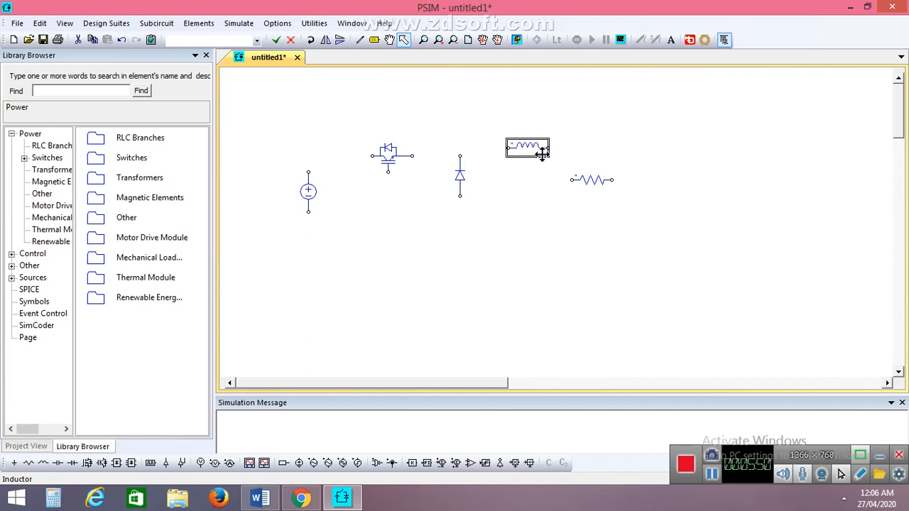
click(588, 180)
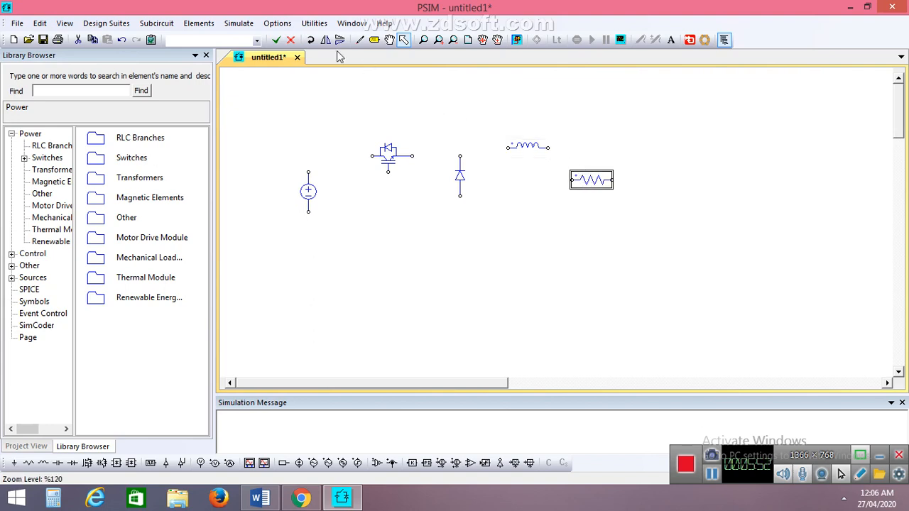
click(311, 40)
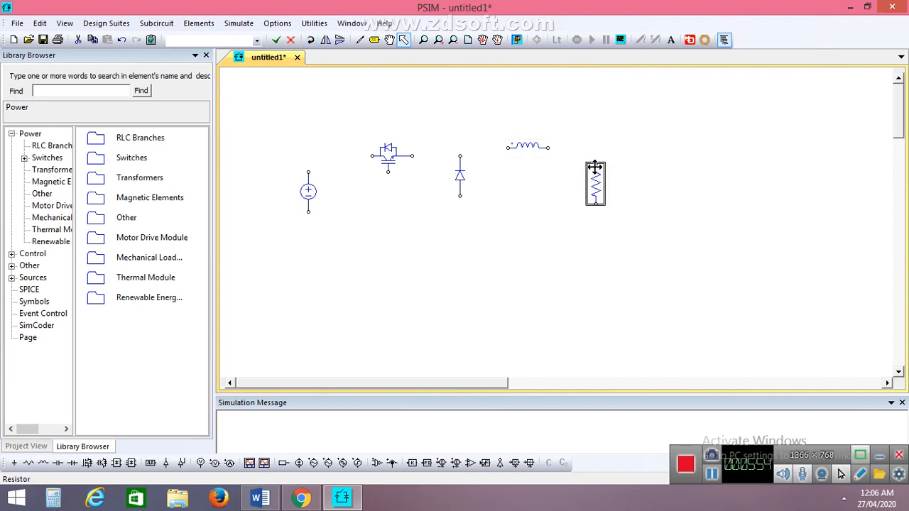
drag(592, 179, 567, 177)
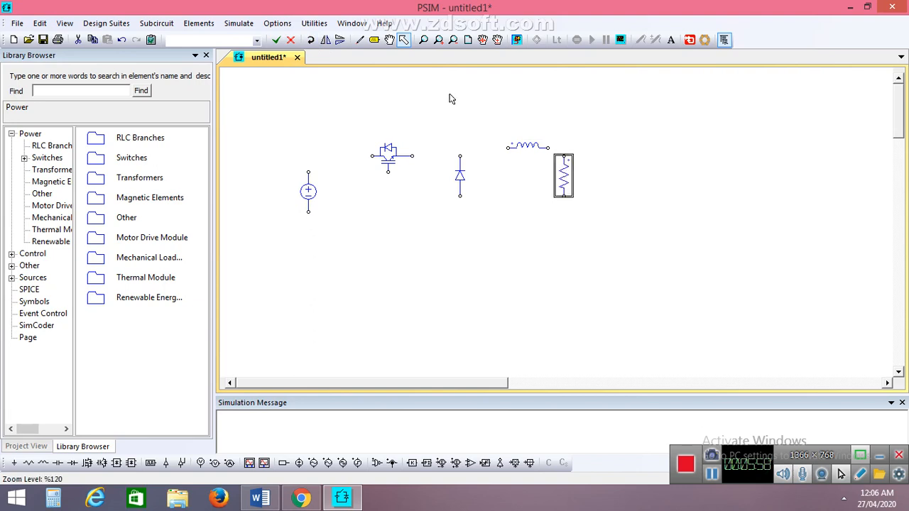
- Wire the source, IGBT, inductor and resistor into a series loop, with the diode connected from the IGBT output to the return line
click(363, 43)
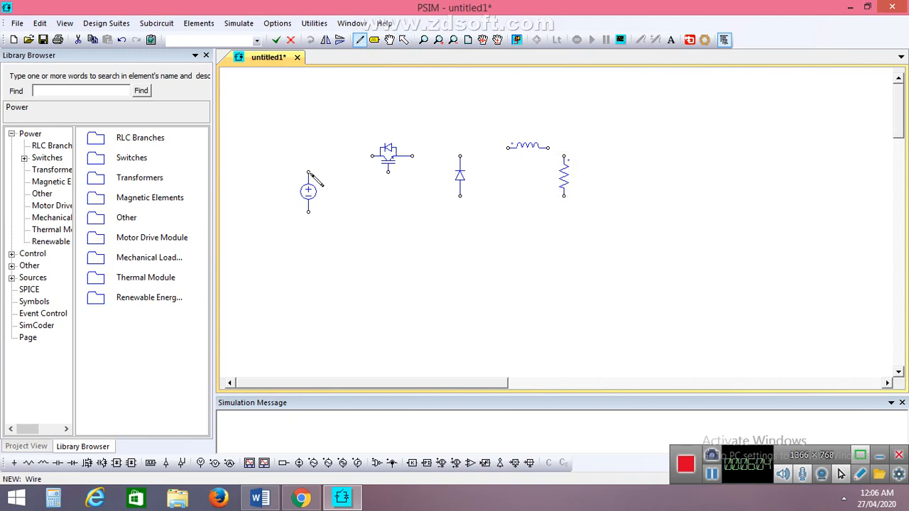
mouse_move(308, 171)
mouse_down()
mouse_move(349, 156)
mouse_move(459, 156)
mouse_up()
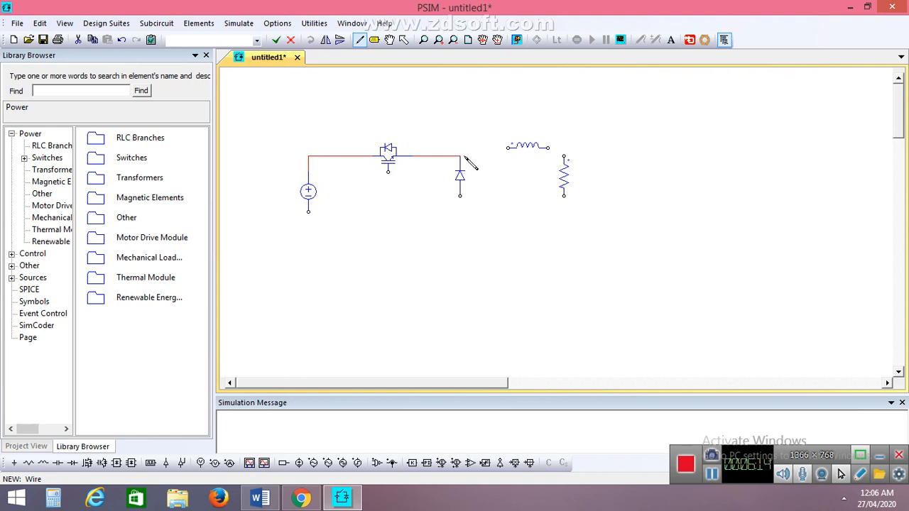
drag(460, 156, 508, 152)
drag(548, 148, 566, 157)
mouse_move(308, 212)
mouse_down()
mouse_move(376, 217)
mouse_move(566, 202)
mouse_up()
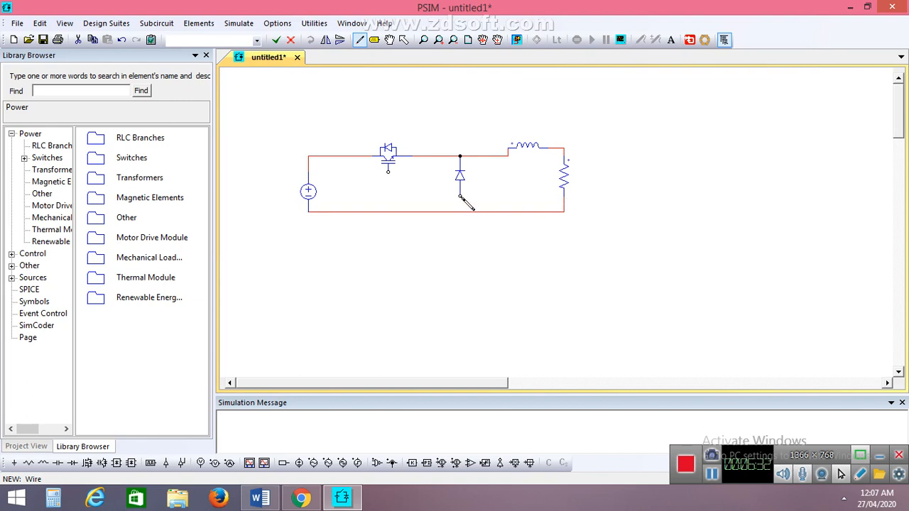
drag(461, 197, 461, 206)
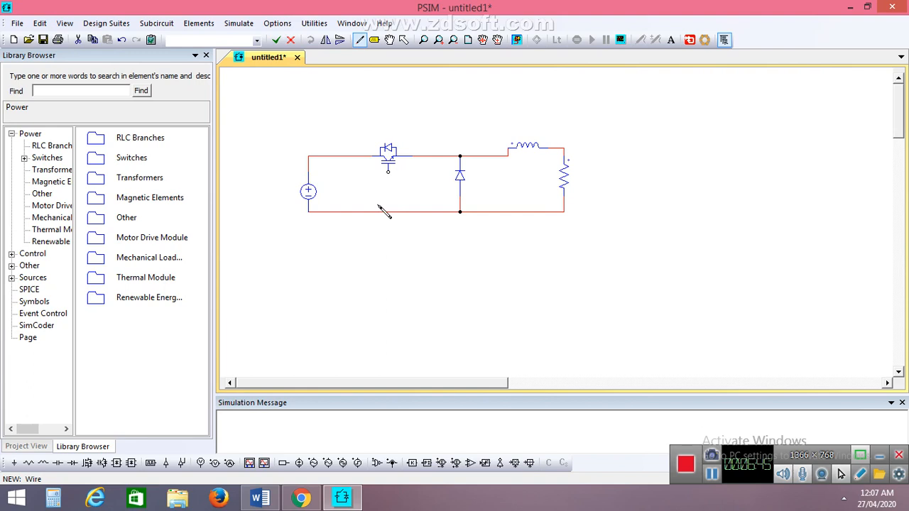
- Place a ground on the return line below the diode and a gating block at the IGBT's gate
click(13, 463)
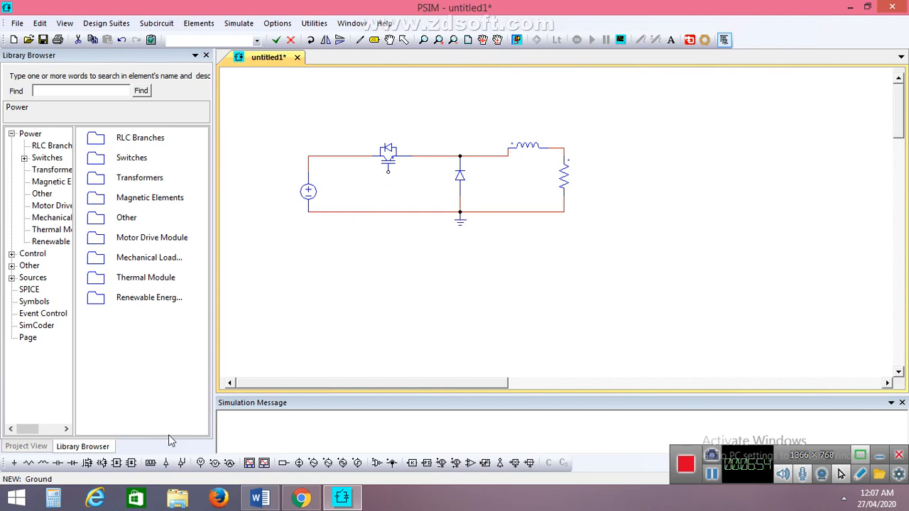
click(150, 463)
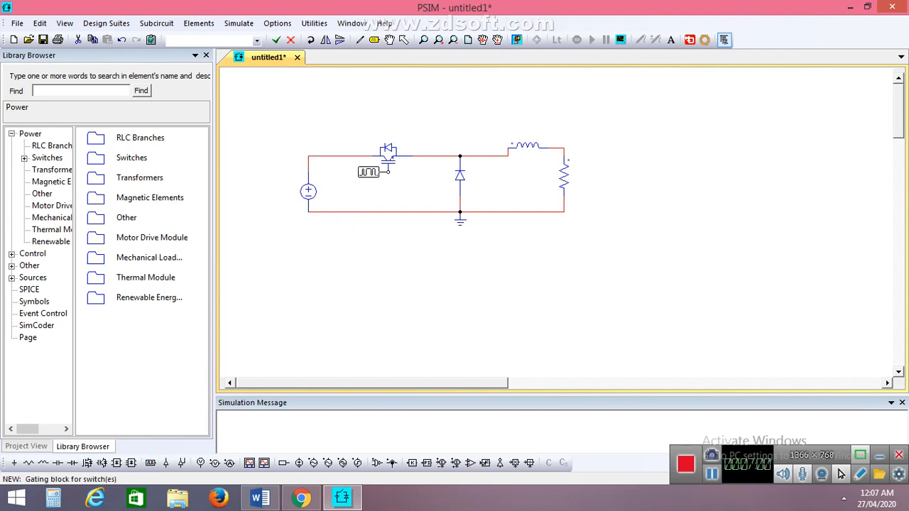
click(370, 171)
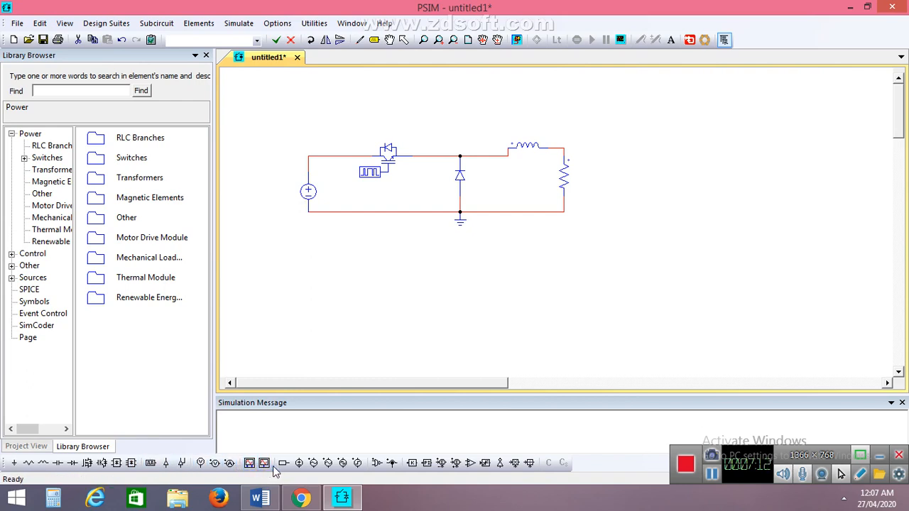
- Place node-to-ground voltage probes at the source's positive node and at the resistor's upper node, and end component placement
click(202, 465)
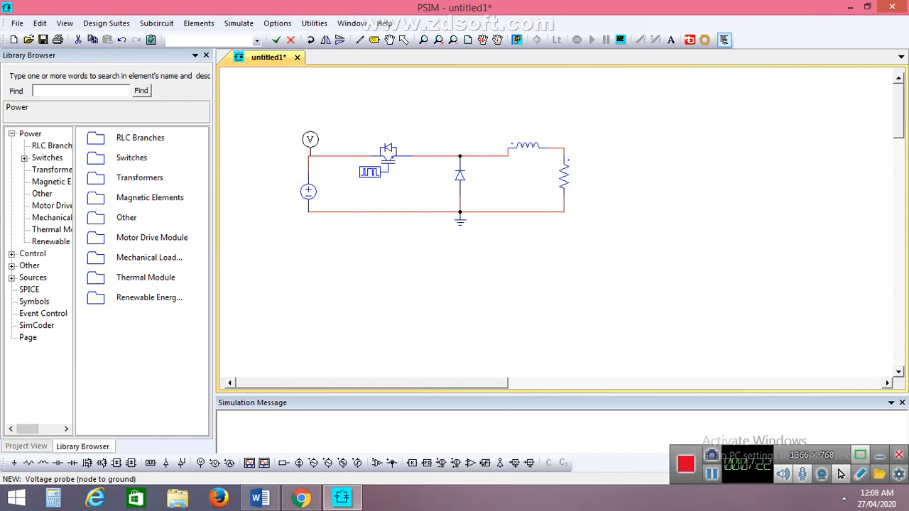
click(309, 139)
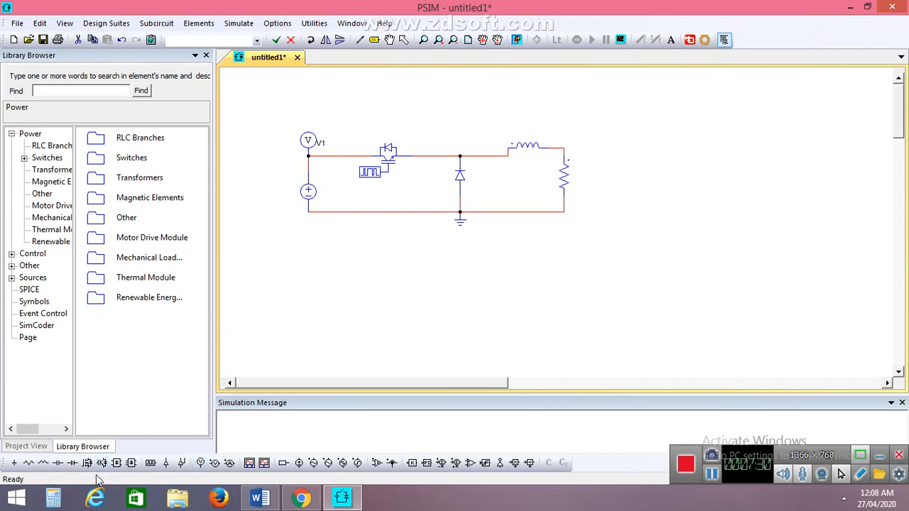
click(200, 463)
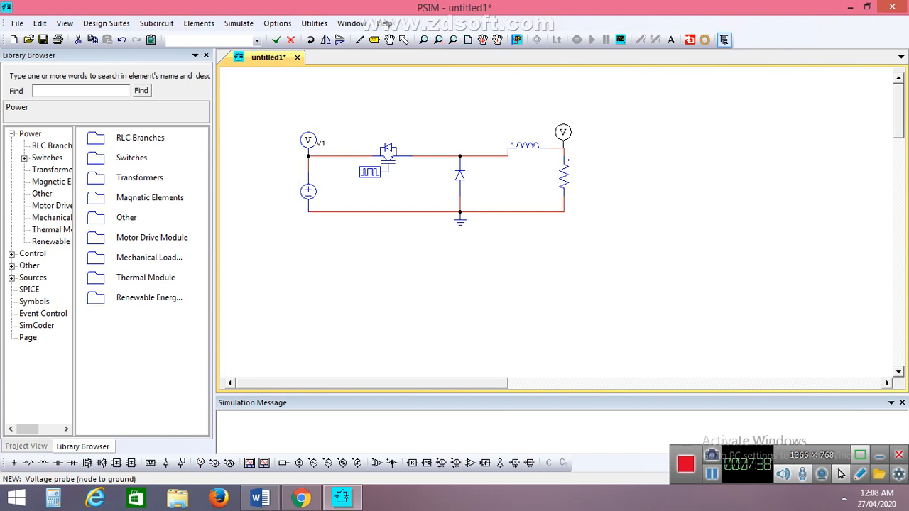
click(564, 133)
key(Escape)
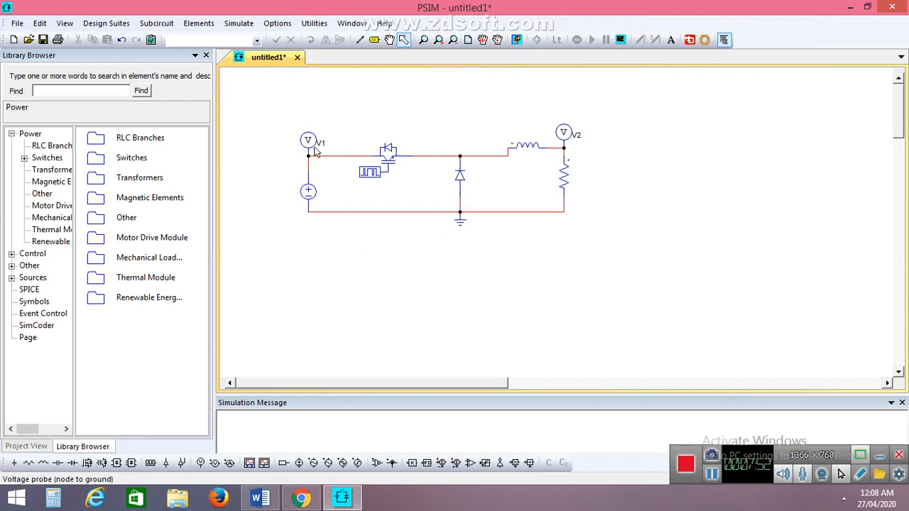
- Set the DC voltage source's amplitude to 24 and close its parameters
double_click(310, 194)
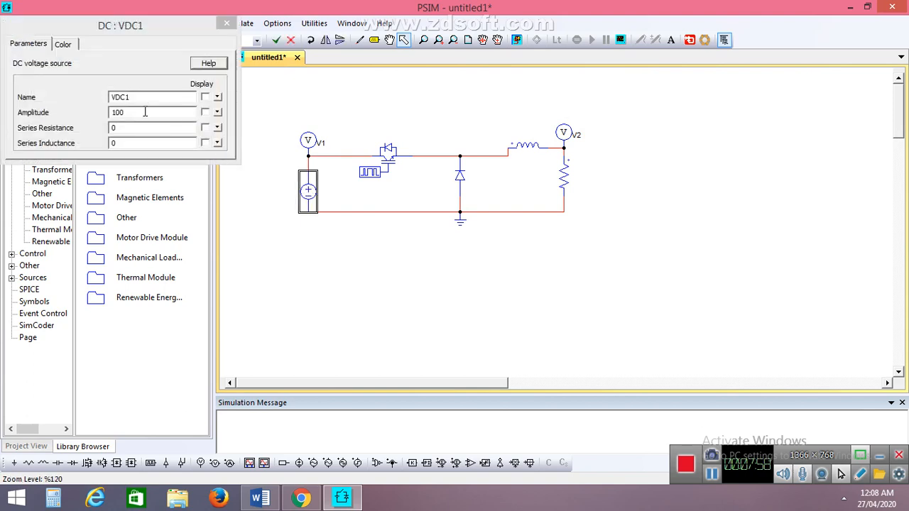
drag(142, 111, 102, 114)
text(24)
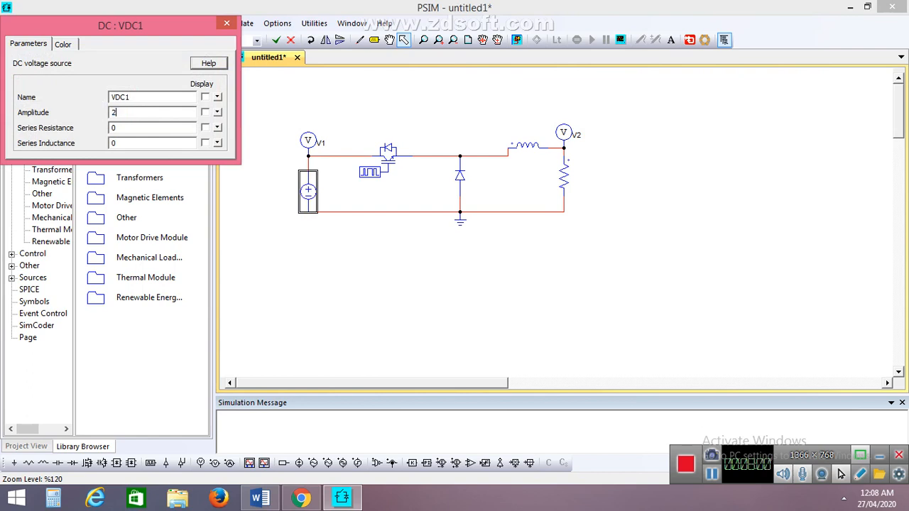
click(227, 24)
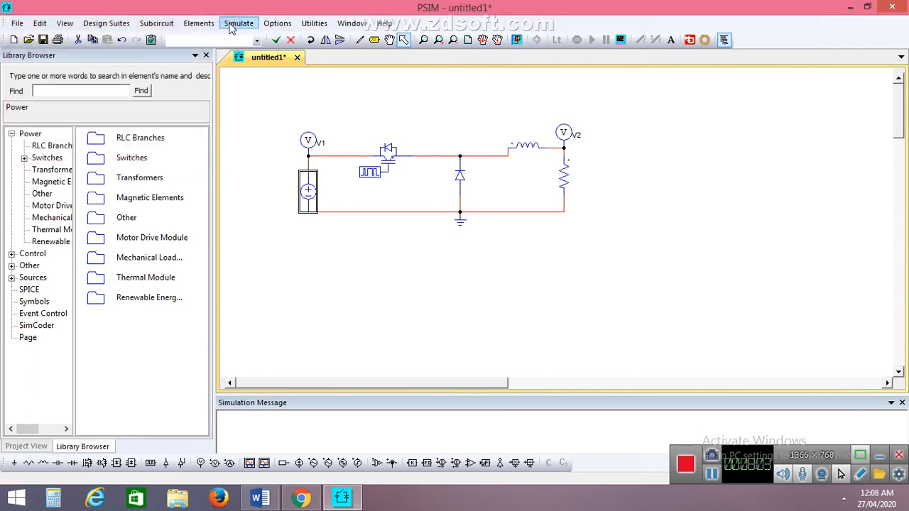
- Rename the voltage probe at the DC source to Input
double_click(314, 145)
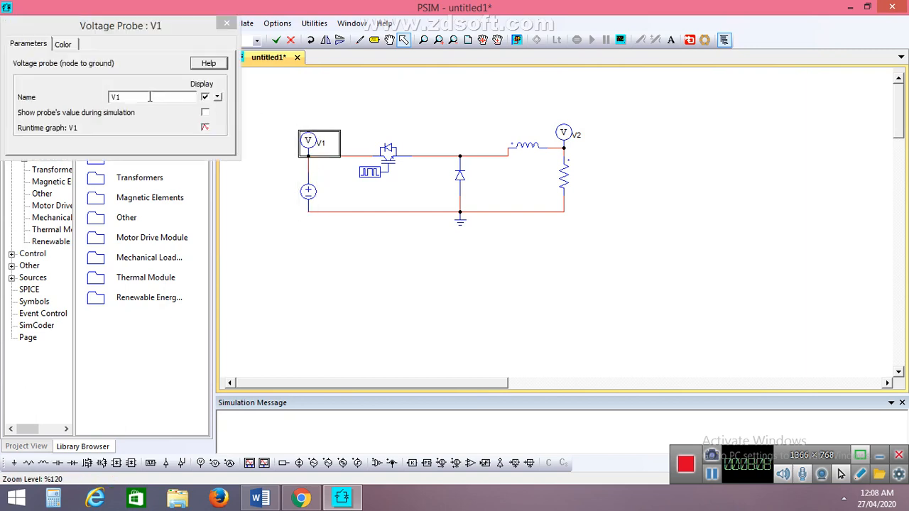
drag(150, 97, 93, 94)
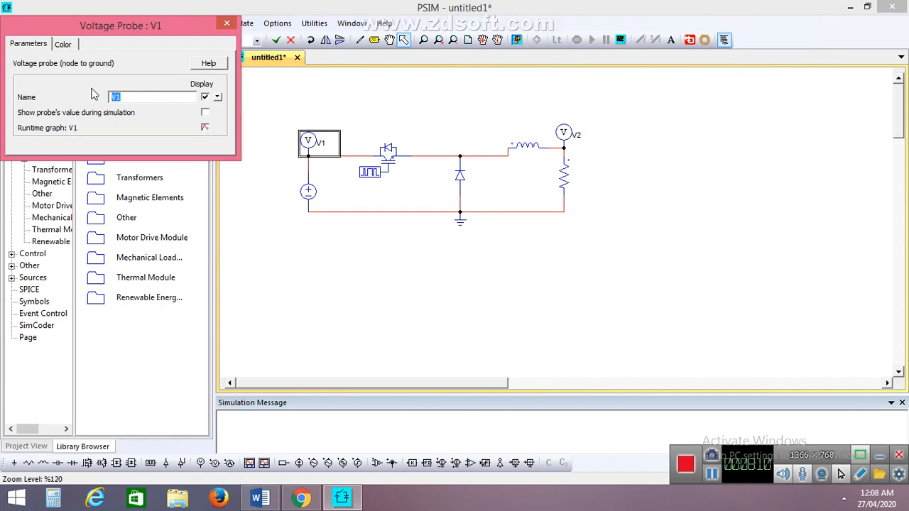
text(Input)
click(227, 23)
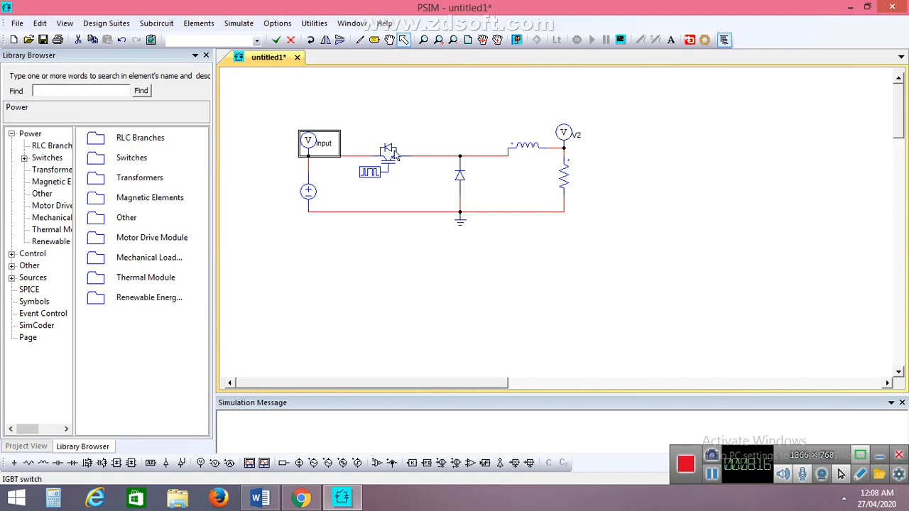
- Review the IGBT's parameters, close them and deselect the switch
click(391, 152)
double_click(392, 151)
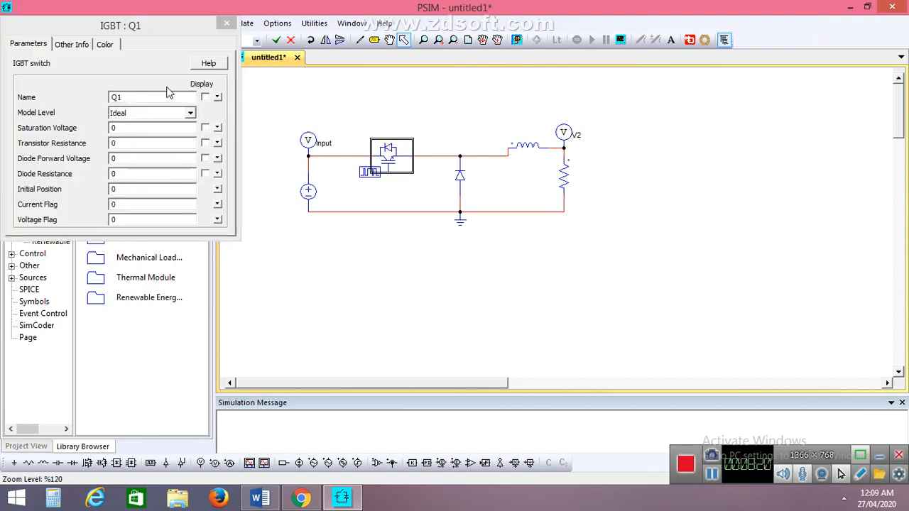
click(226, 24)
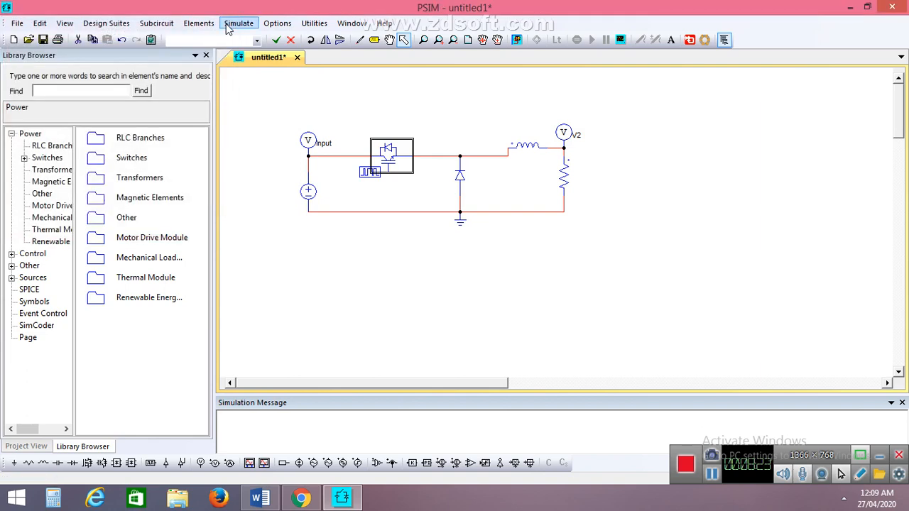
click(359, 205)
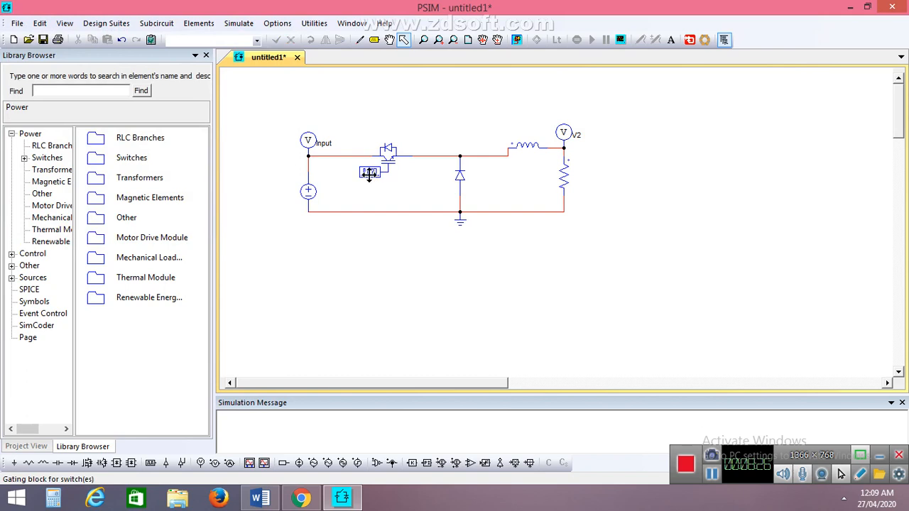
- Set the gating block's frequency to 1000 and close its parameters
double_click(369, 175)
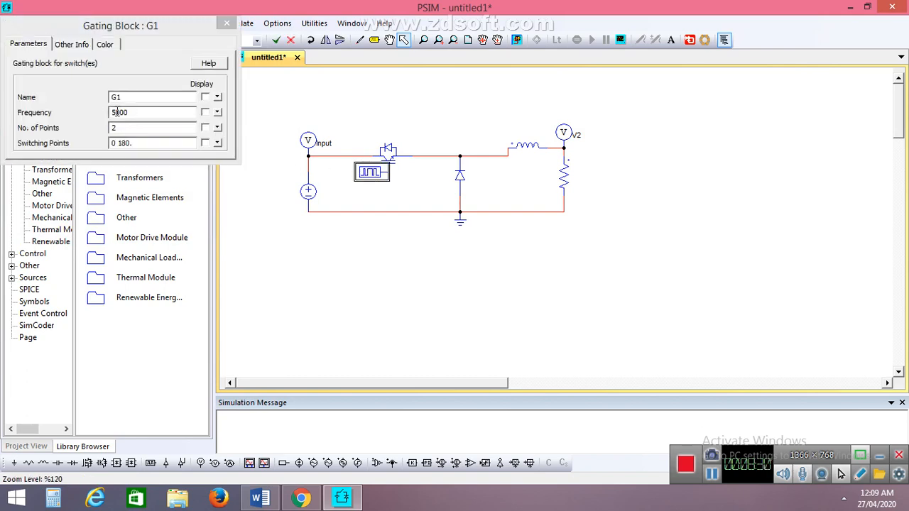
drag(138, 114, 104, 112)
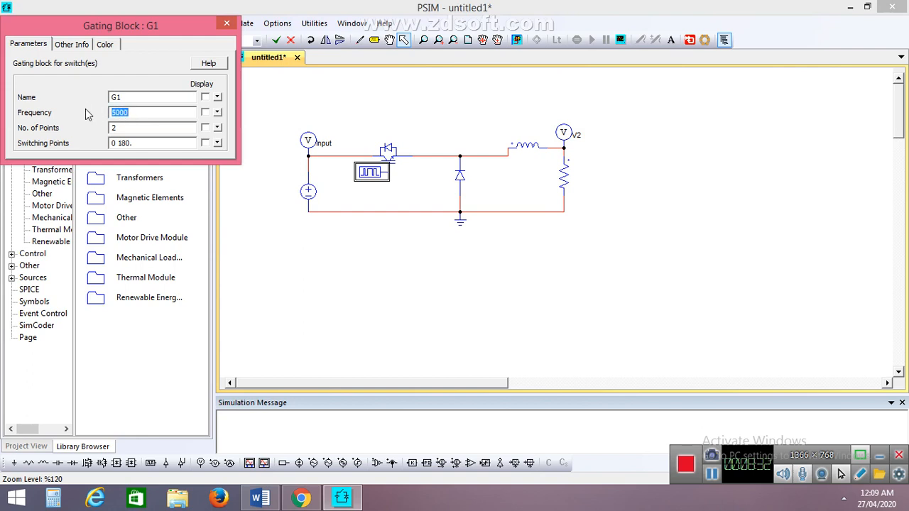
text(1)
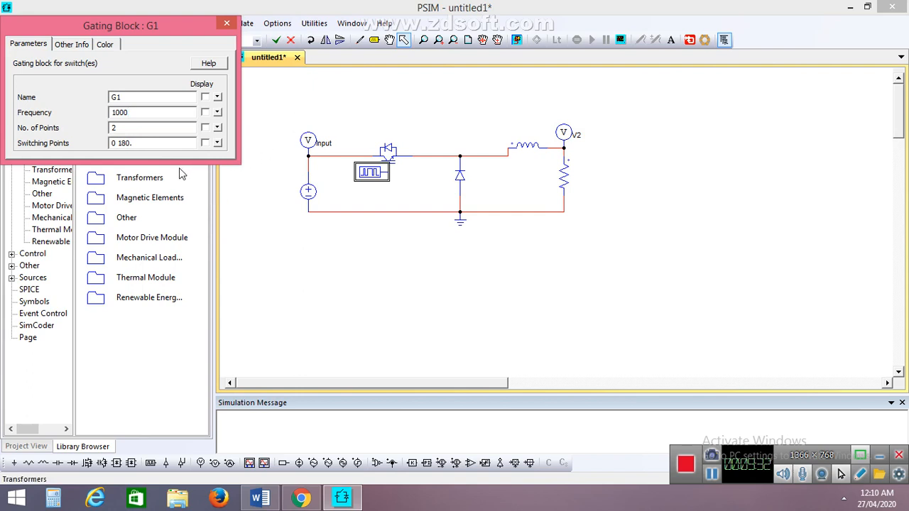
click(227, 25)
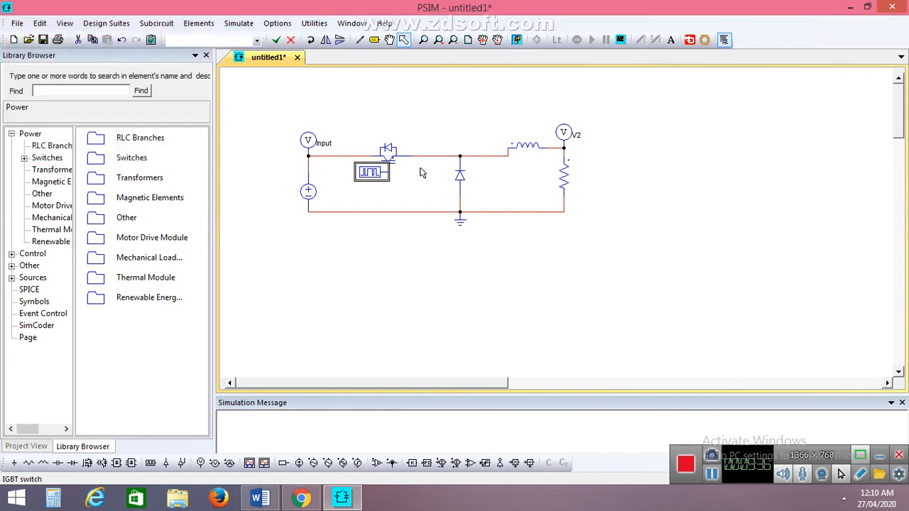
- Check the diode's parameters, and set the inductor's inductance to 0.001u
double_click(460, 190)
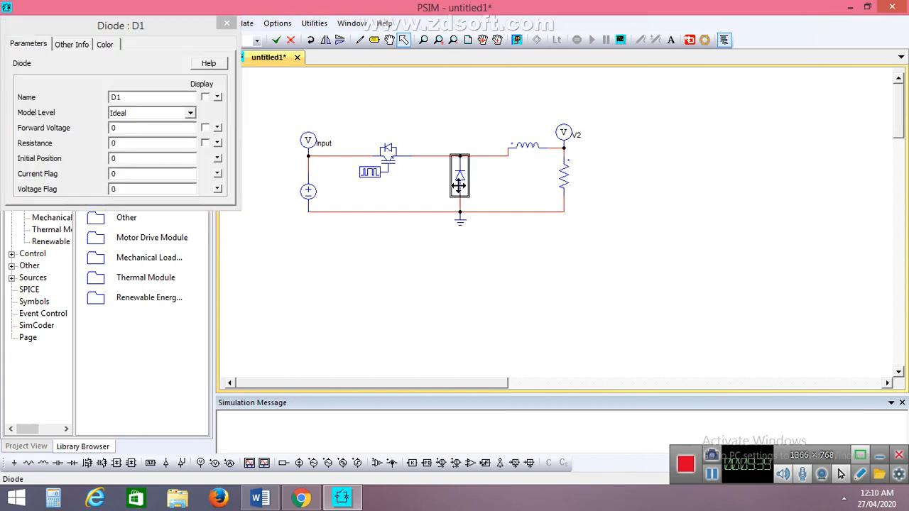
click(227, 23)
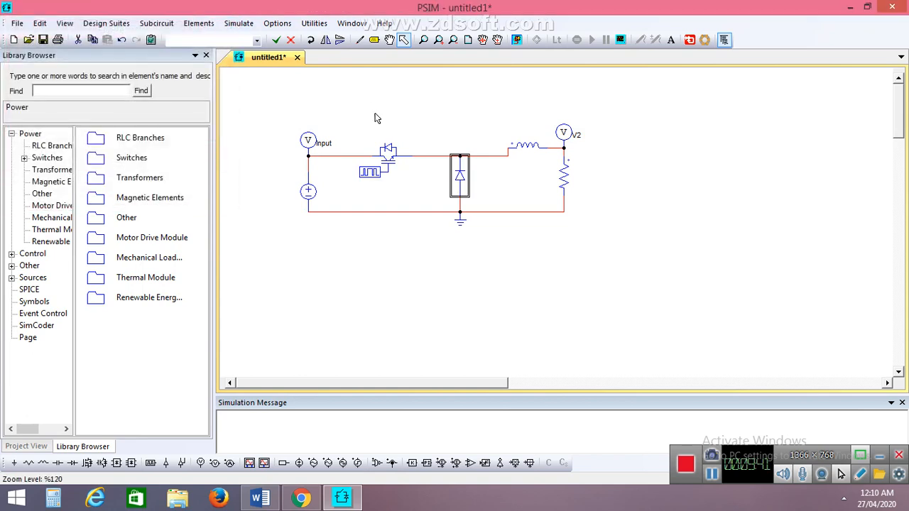
double_click(525, 146)
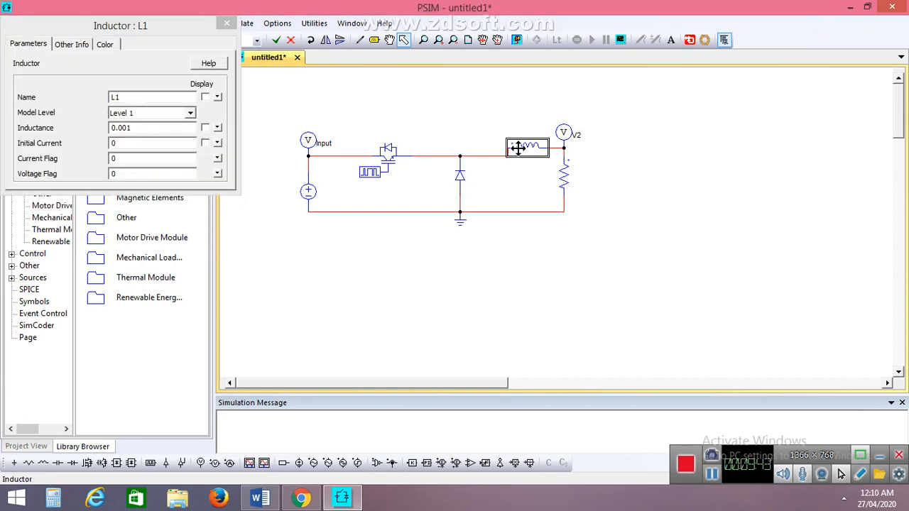
click(149, 127)
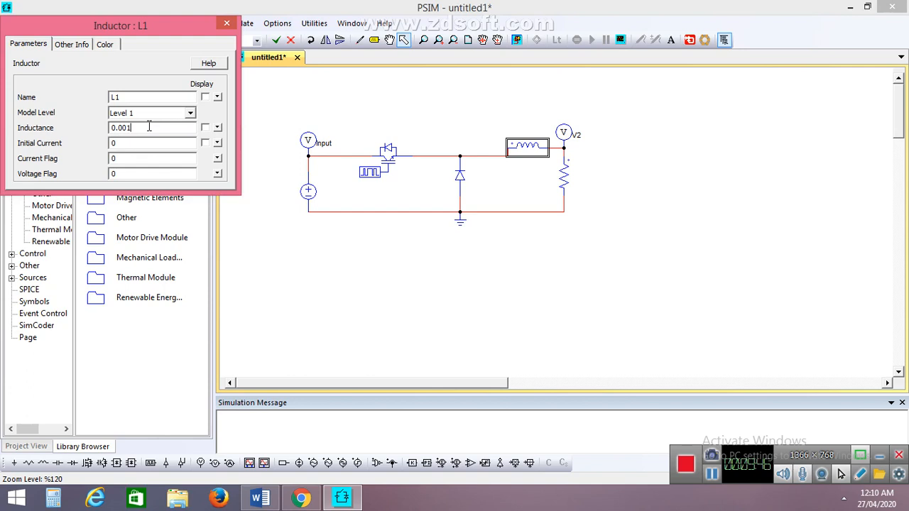
text(u)
click(227, 26)
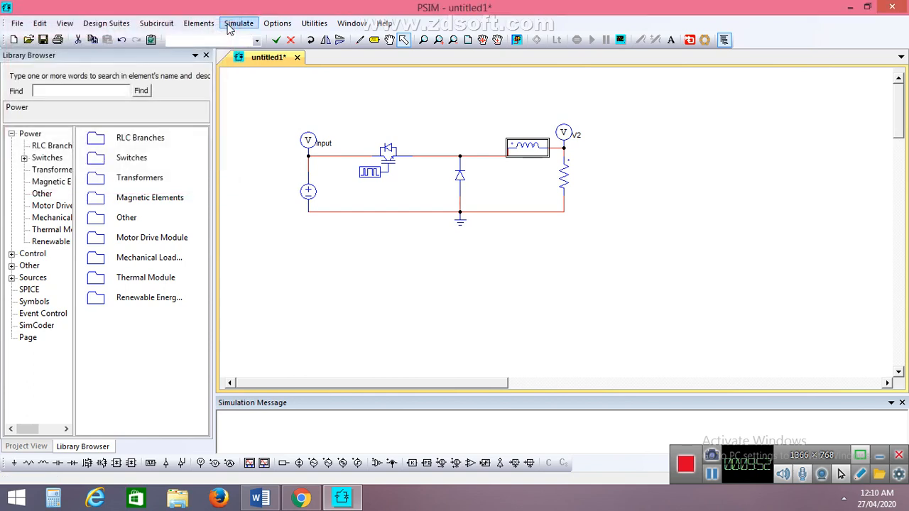
- Review the load resistor's parameters and close them
click(561, 189)
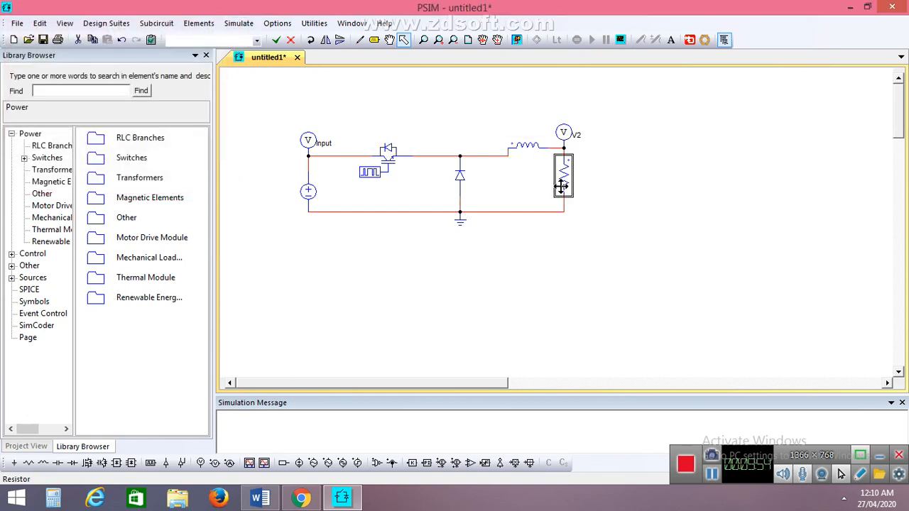
double_click(562, 186)
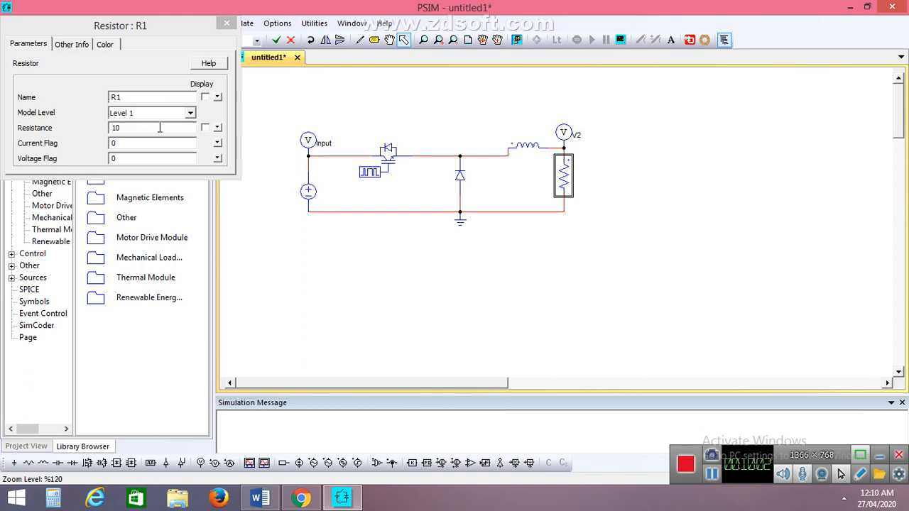
click(220, 28)
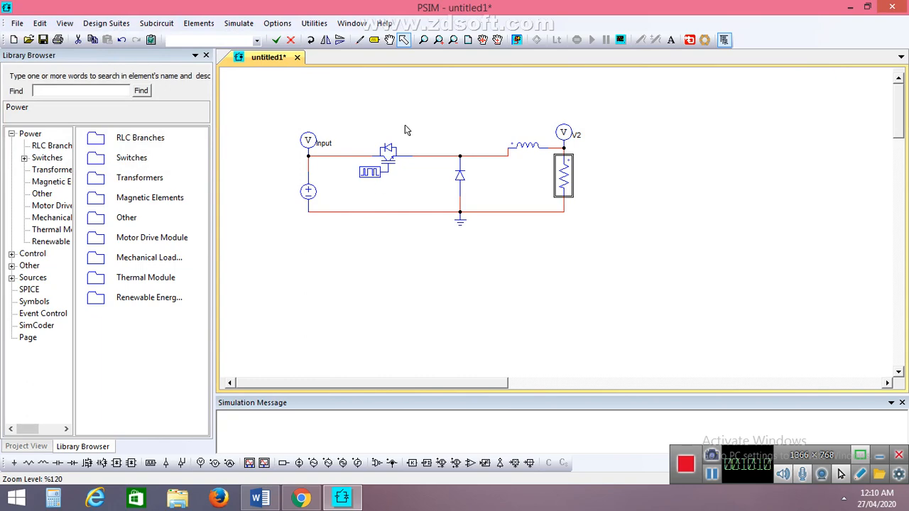
- Save the schematic as stepdownchopperfinal in the PSIM folder
click(43, 39)
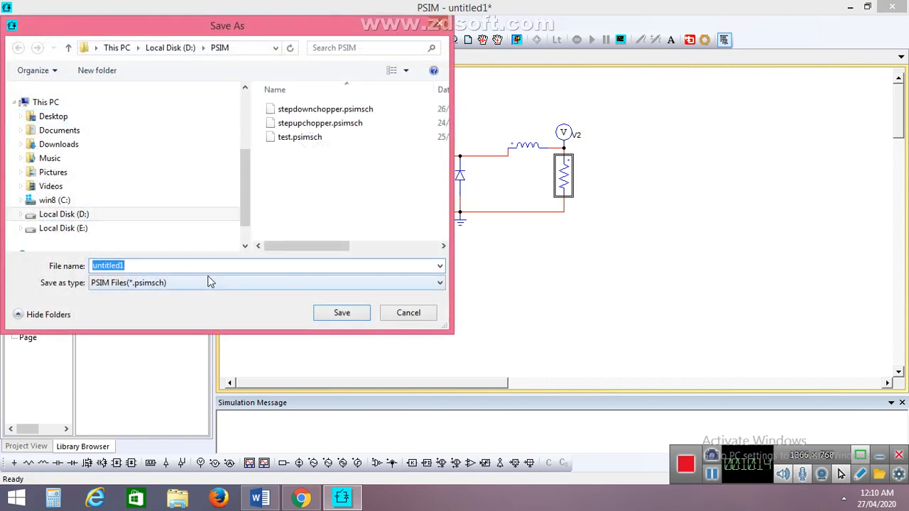
text(step)
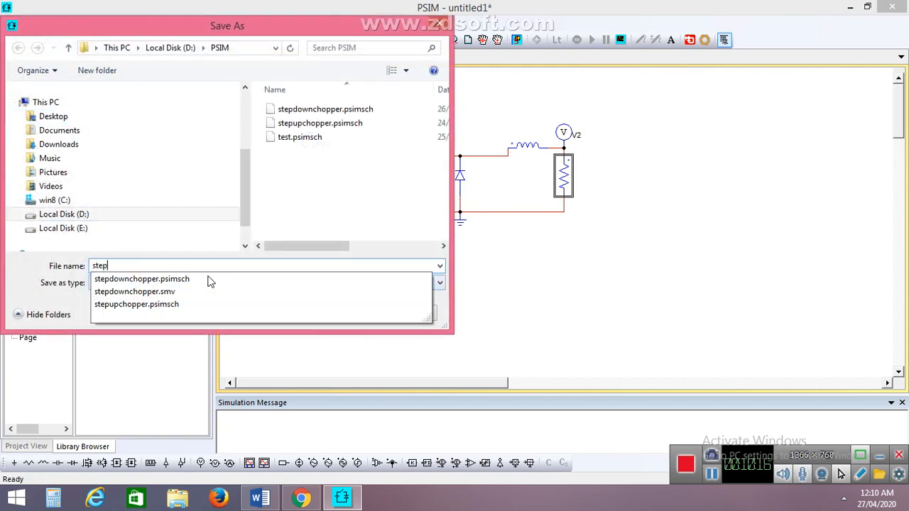
text(downc)
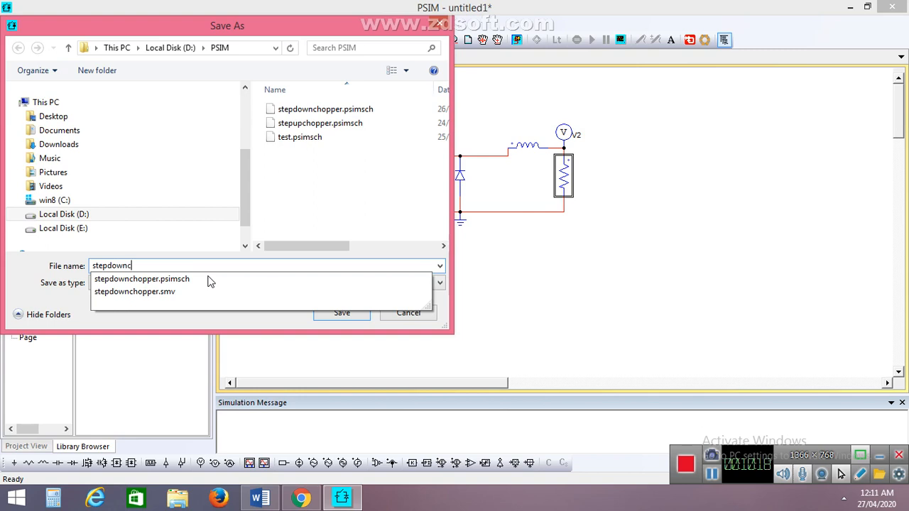
text(hopperfin)
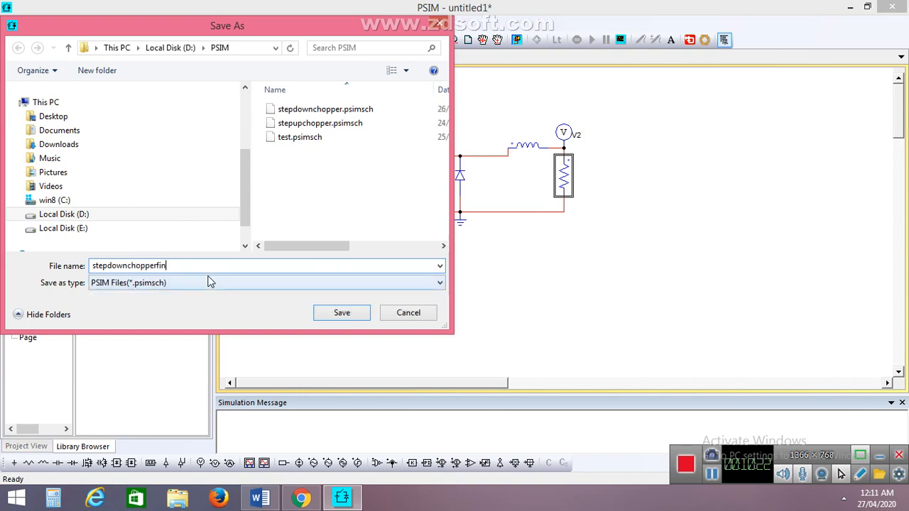
text(al)
click(343, 312)
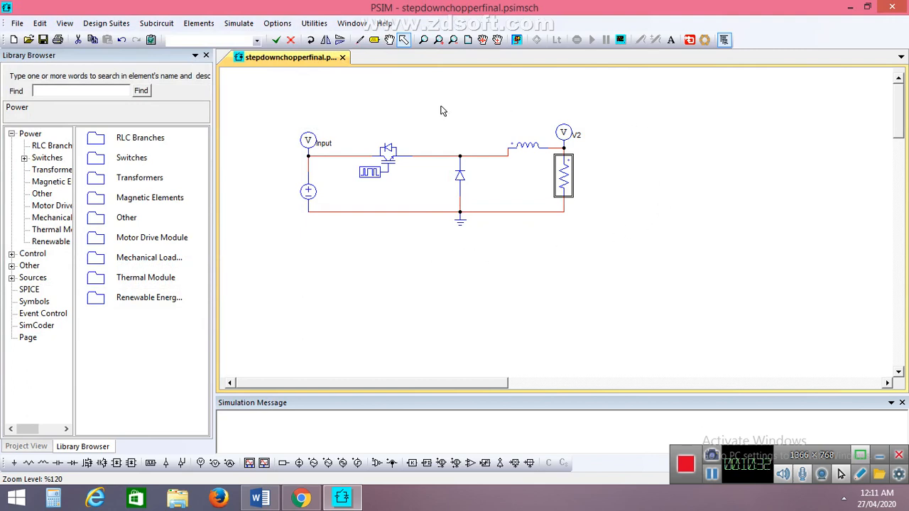
click(517, 41)
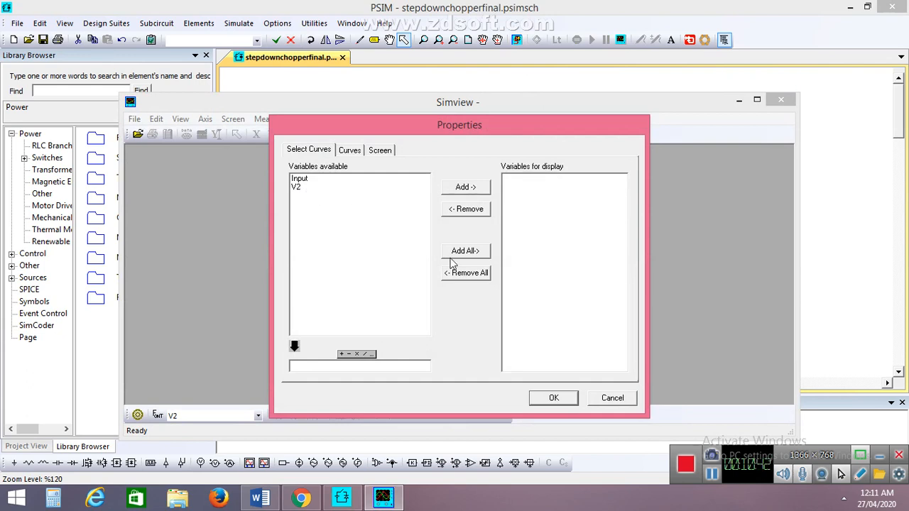
click(612, 400)
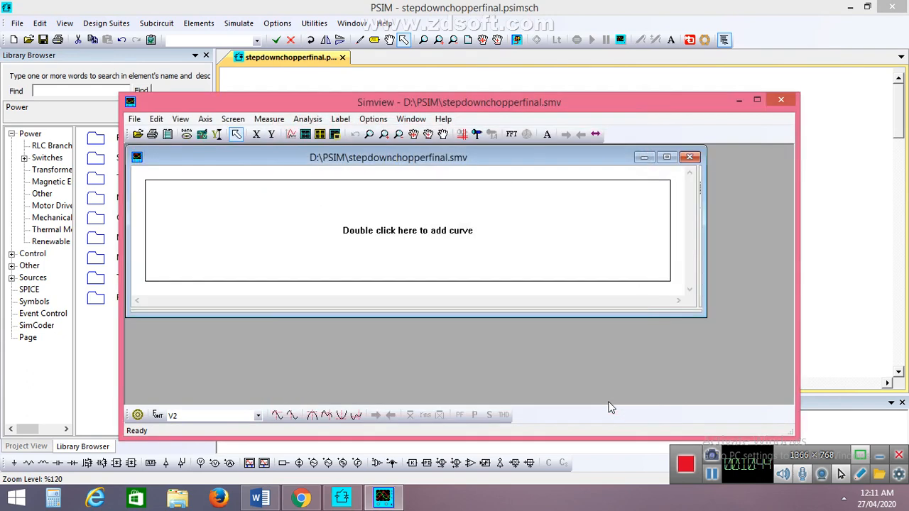
click(781, 104)
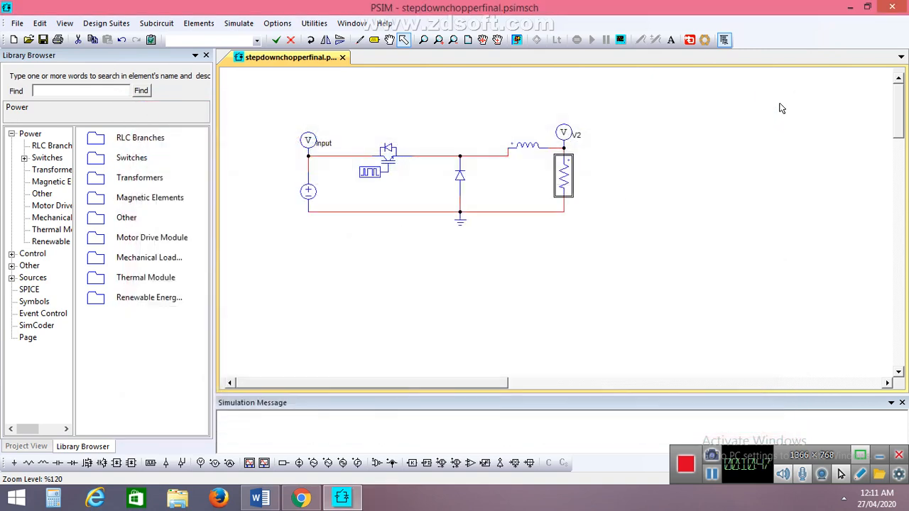
- Rename the voltage probe above the load resistor to output and close its parameters
double_click(573, 139)
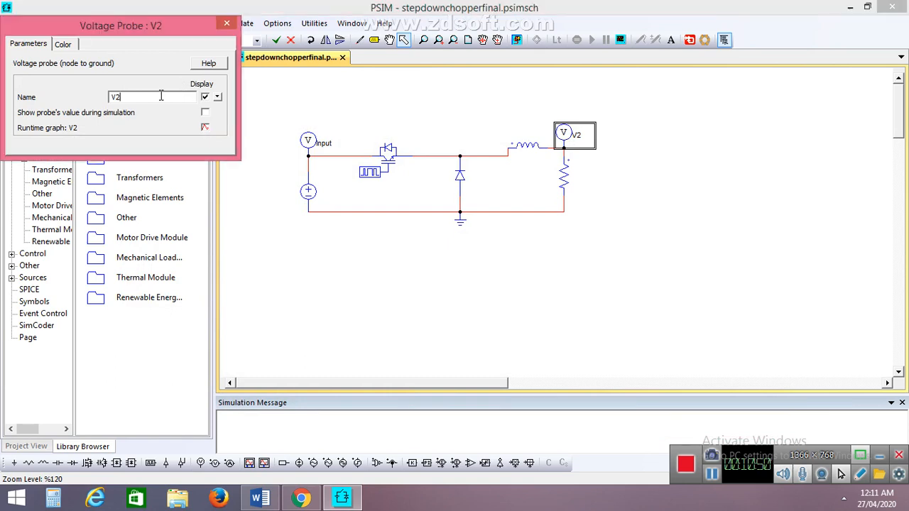
drag(161, 96, 28, 100)
text(output)
click(226, 23)
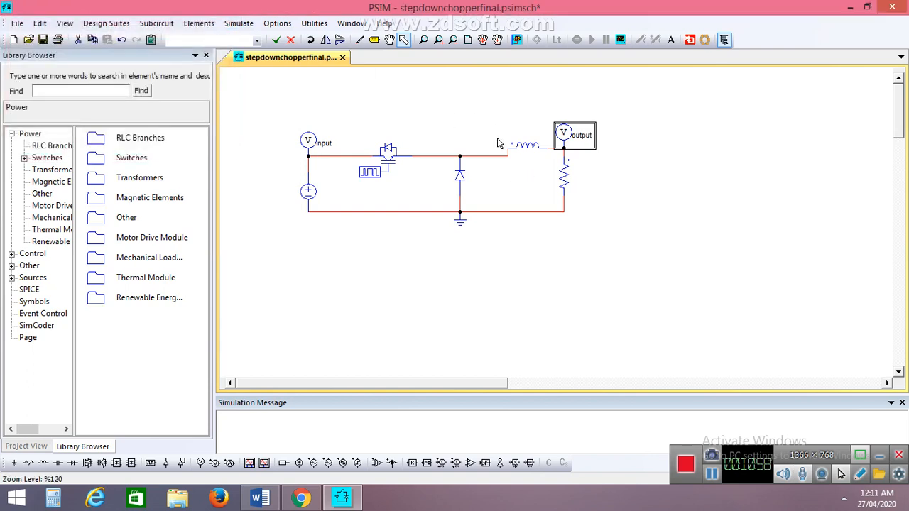
- Run the simulation and plot the Input voltage curve in Simview
click(518, 40)
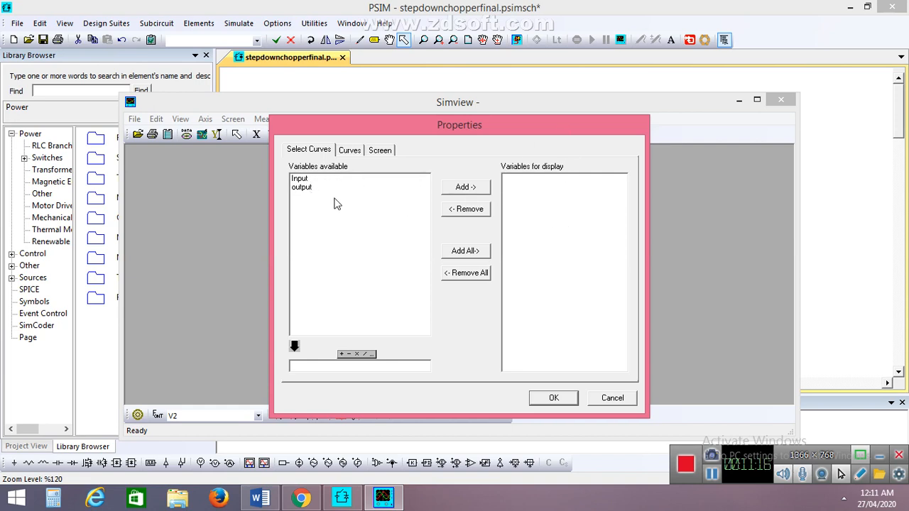
click(301, 180)
click(460, 189)
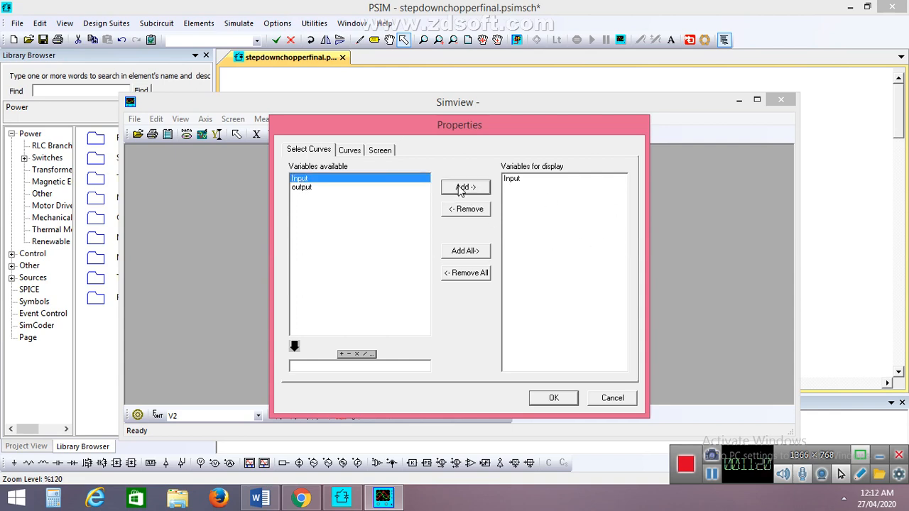
click(554, 399)
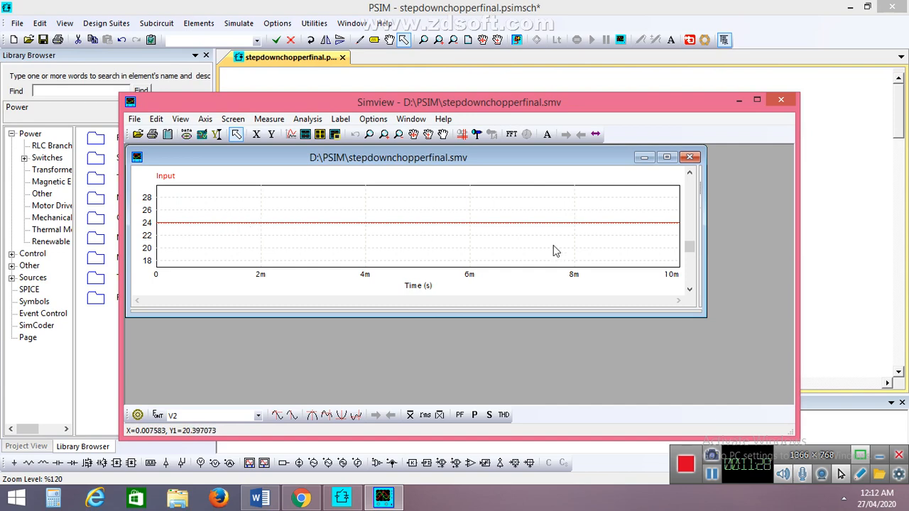
- Add a second graph beneath the Input curve and plot the output voltage in it
click(308, 139)
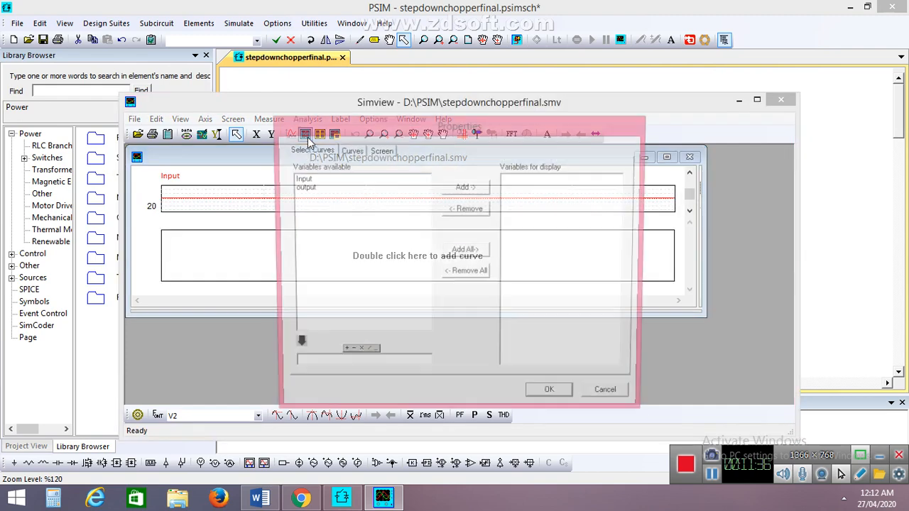
click(316, 188)
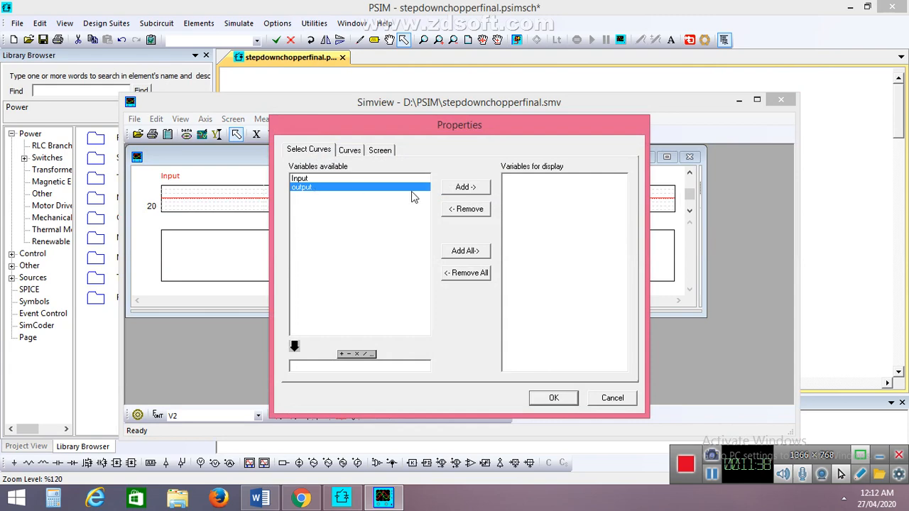
click(476, 189)
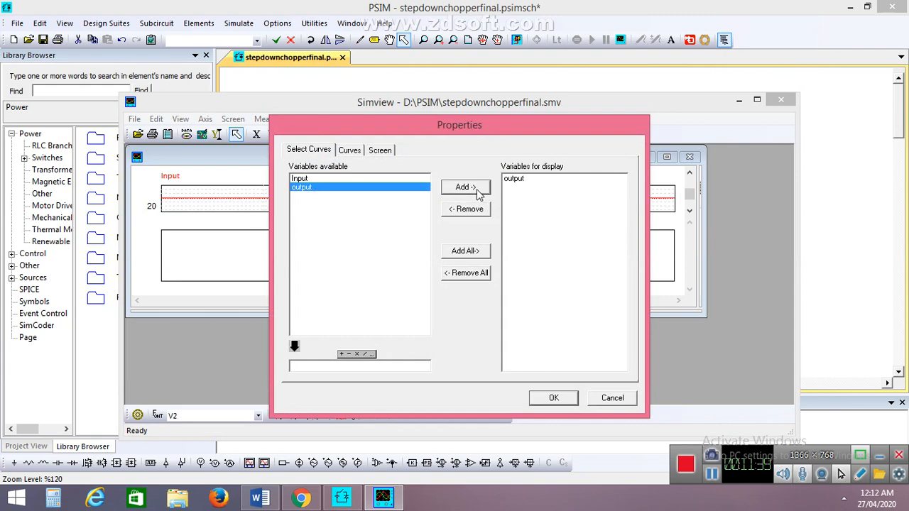
click(554, 397)
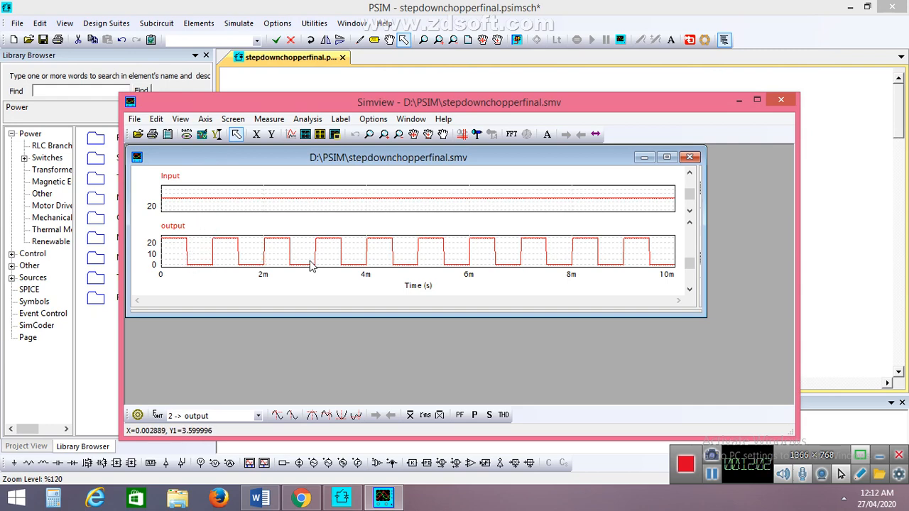
- Measure the Input and output curves, move the measurement table below the graphs and examine the average values
click(269, 119)
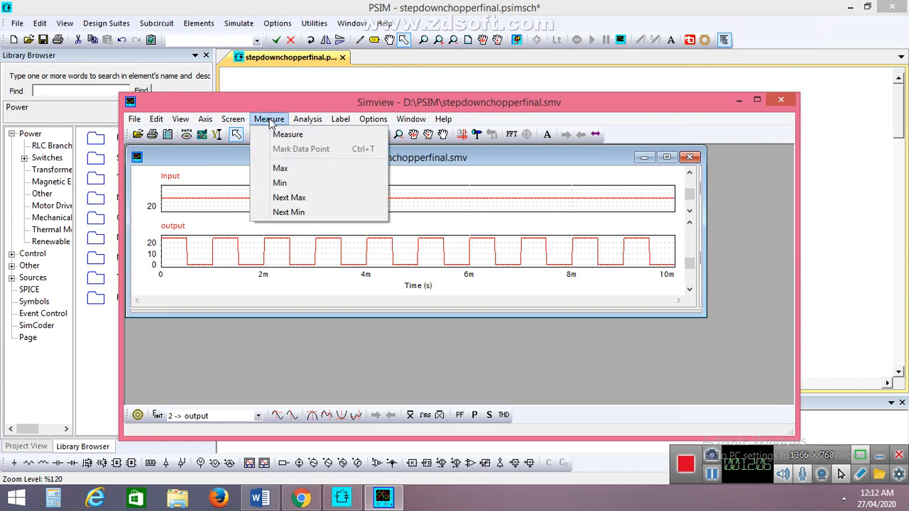
click(286, 136)
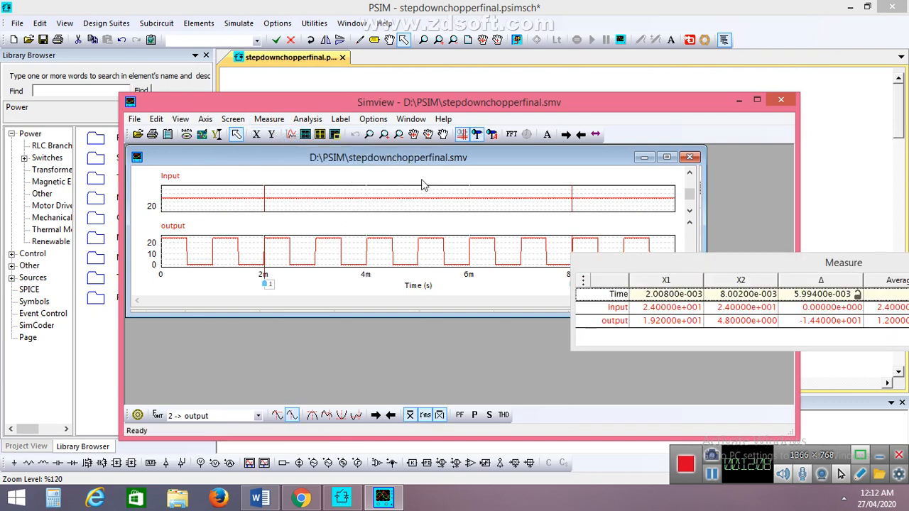
click(724, 267)
drag(725, 267, 323, 327)
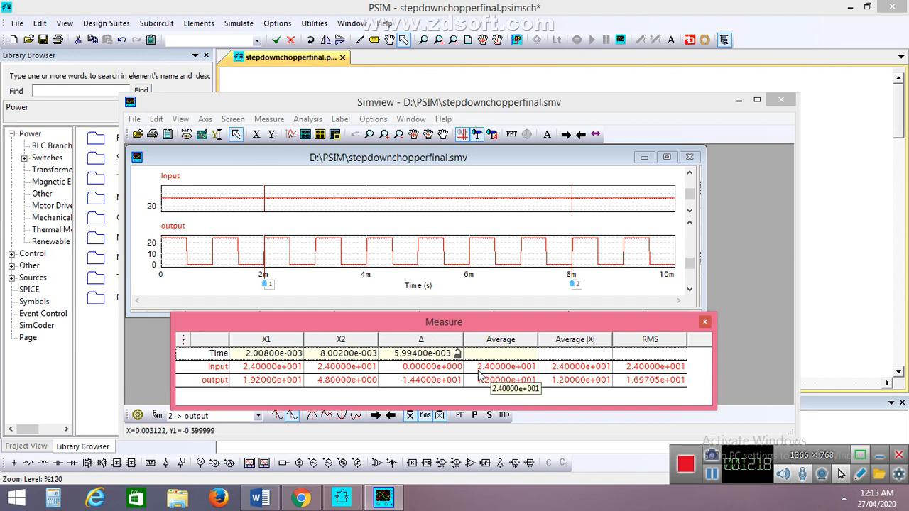
click(518, 384)
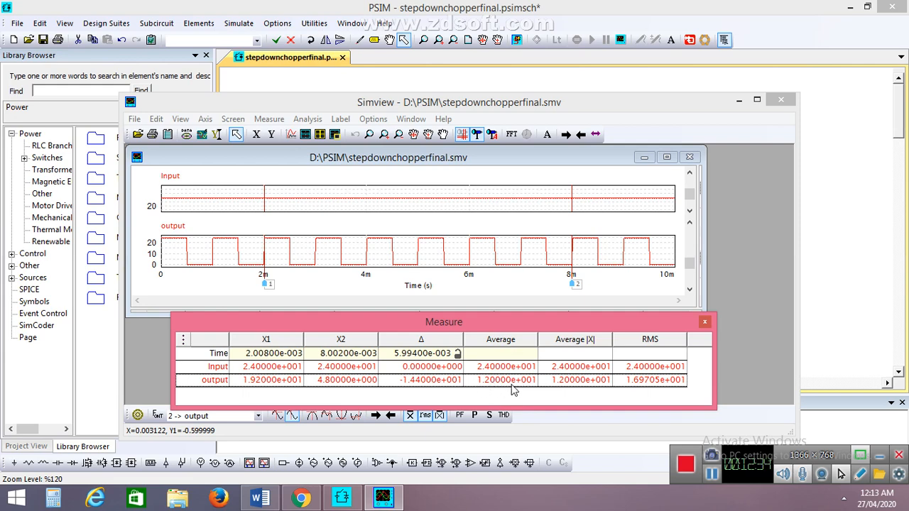
- Switch to the lab manual in Word and enter 12 as the measured output voltage for 50% duty cycle in the Observation Table
click(272, 502)
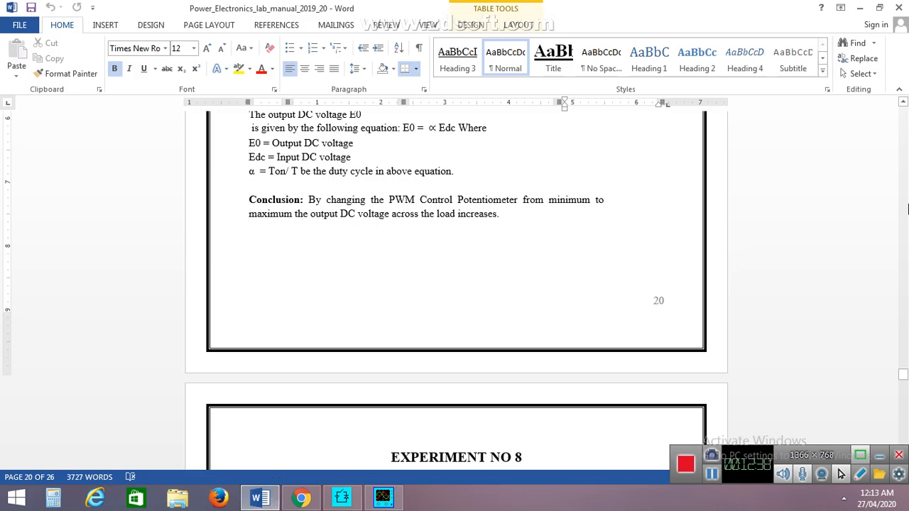
click(902, 194)
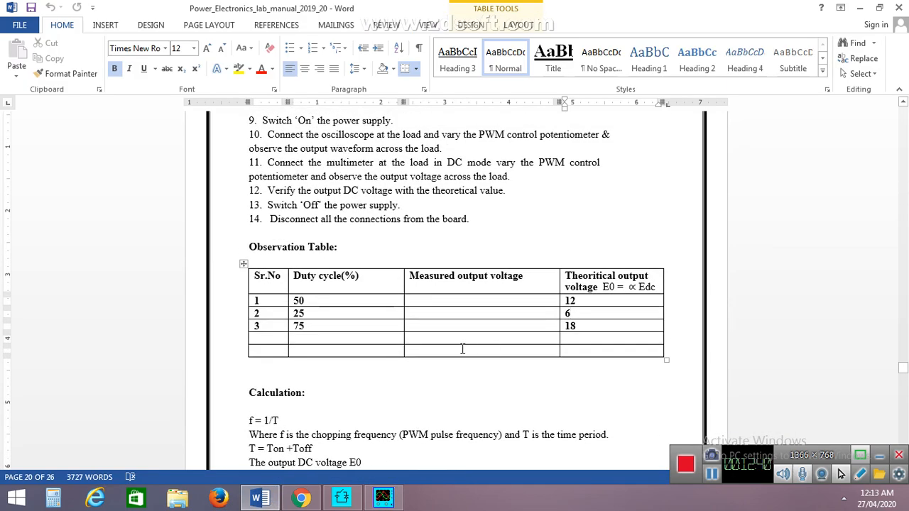
click(460, 300)
text(12)
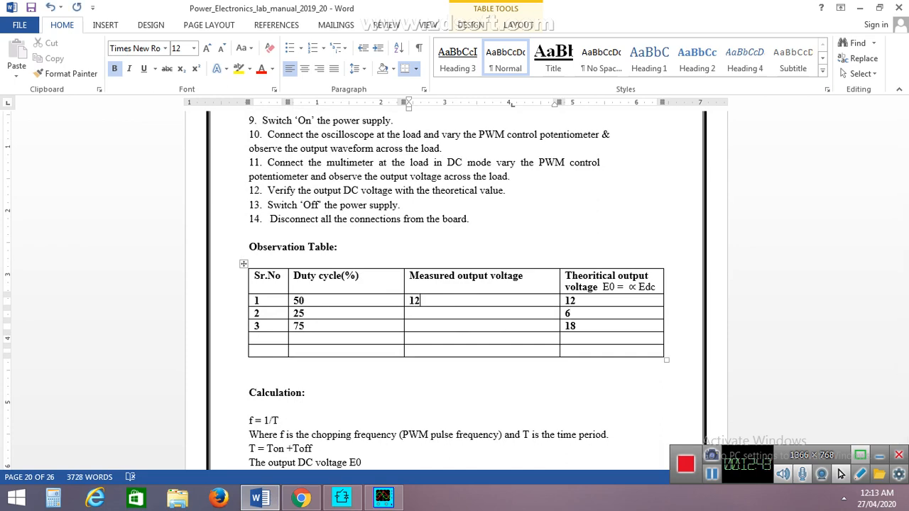
- Return to Simview from Word and close the measurement table and the waveform viewer
click(866, 8)
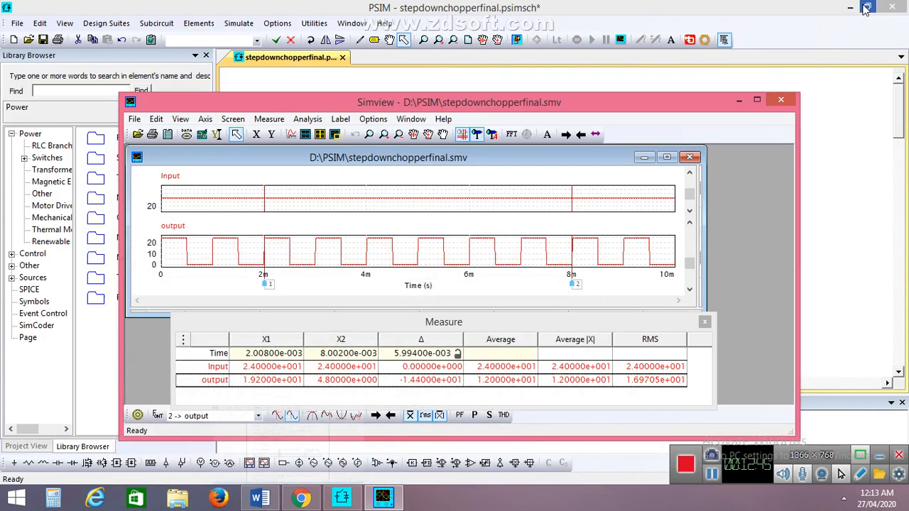
click(705, 322)
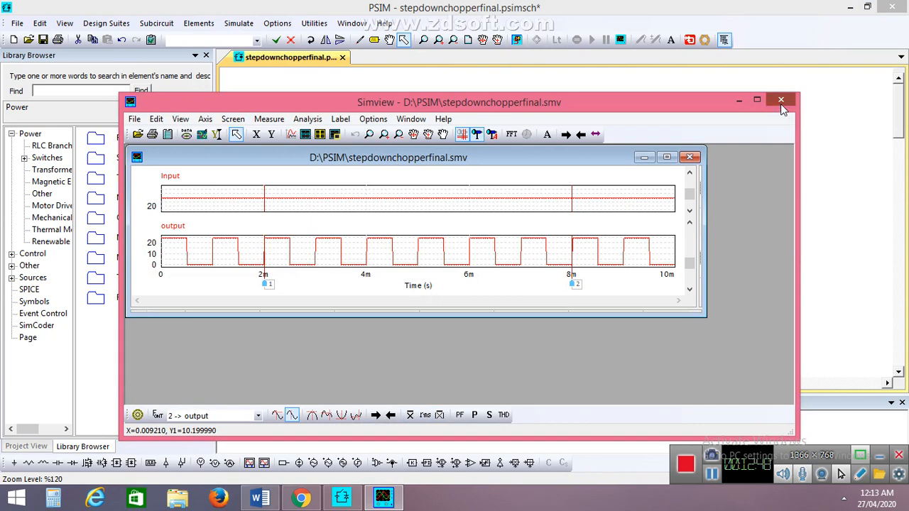
click(781, 102)
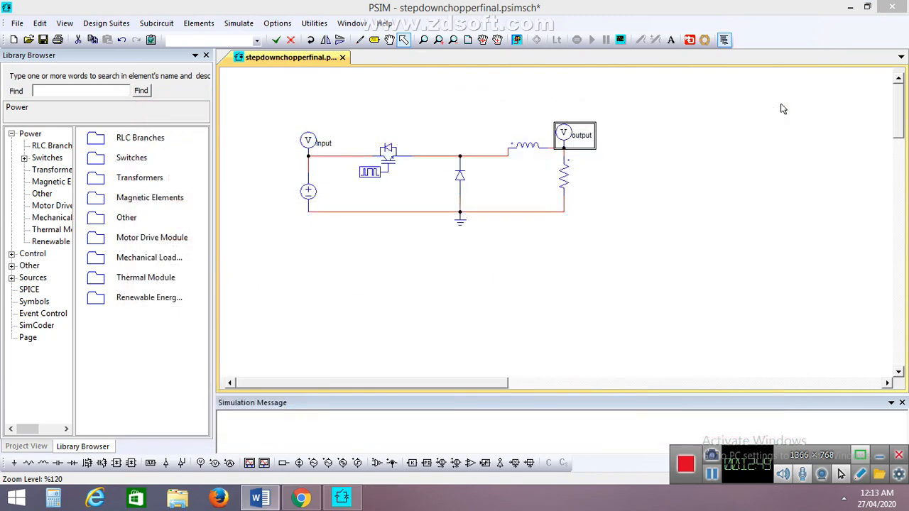
- Set the gating block's switching points to 0 90 for a 25% duty cycle
double_click(377, 176)
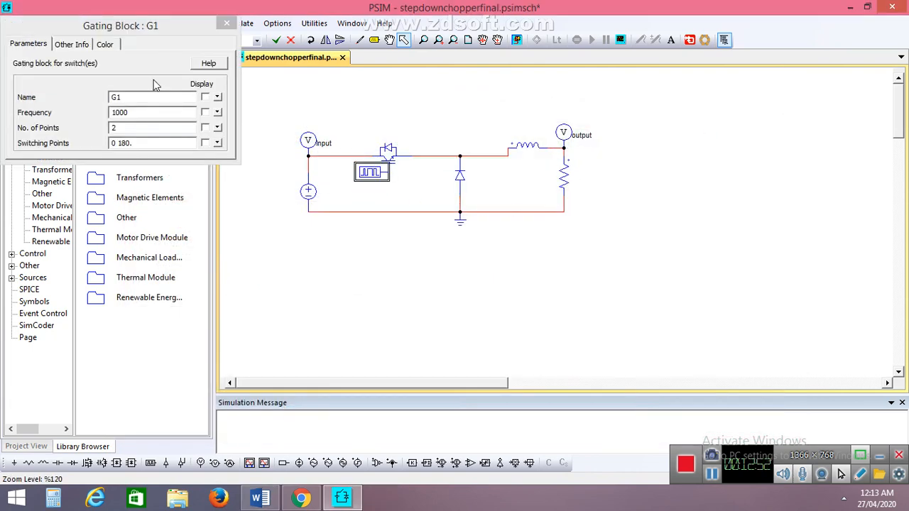
click(131, 144)
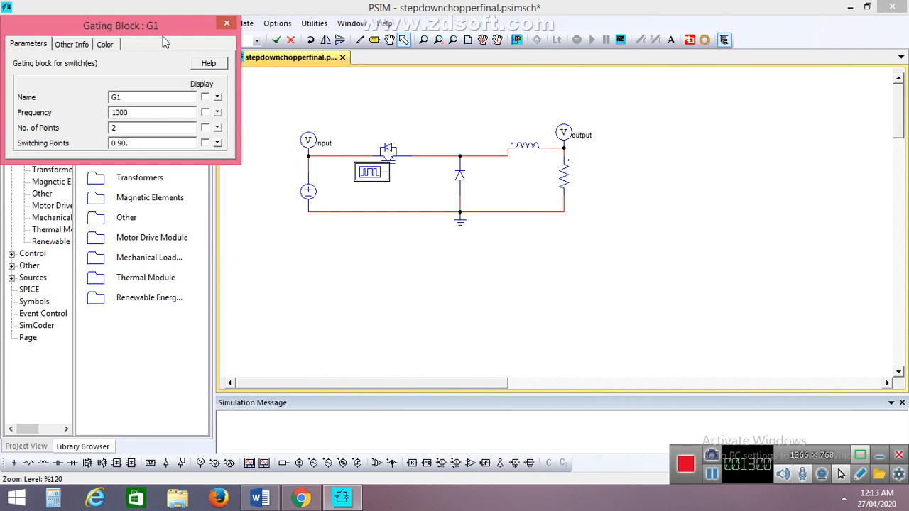
click(227, 23)
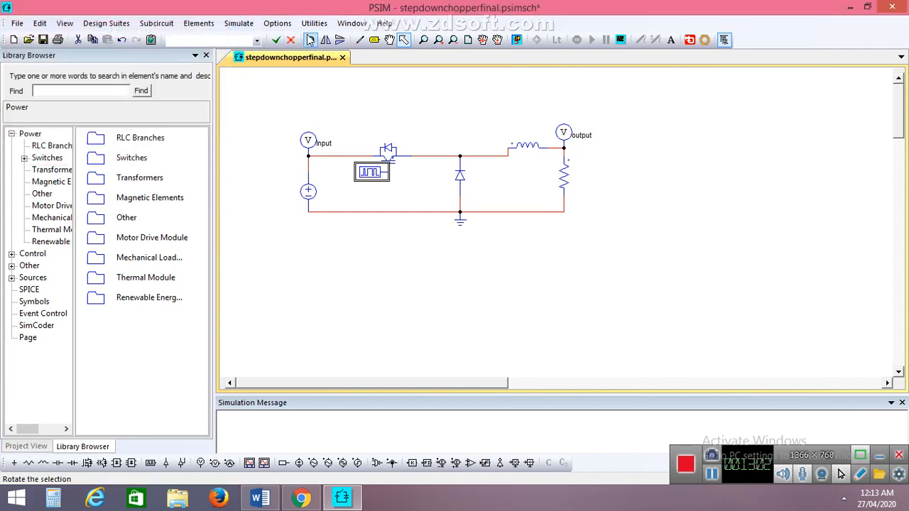
- Run the simulation with the 25% duty cycle and plot the Input voltage in Simview
click(518, 40)
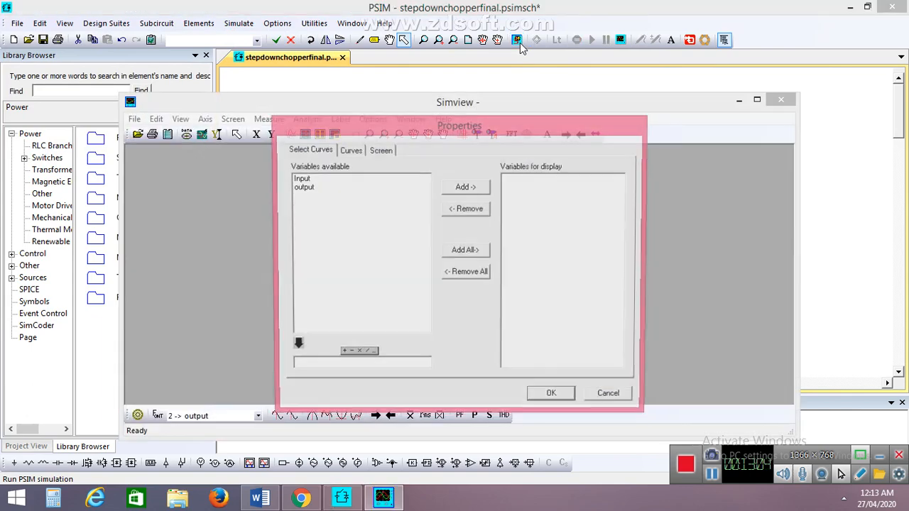
click(334, 182)
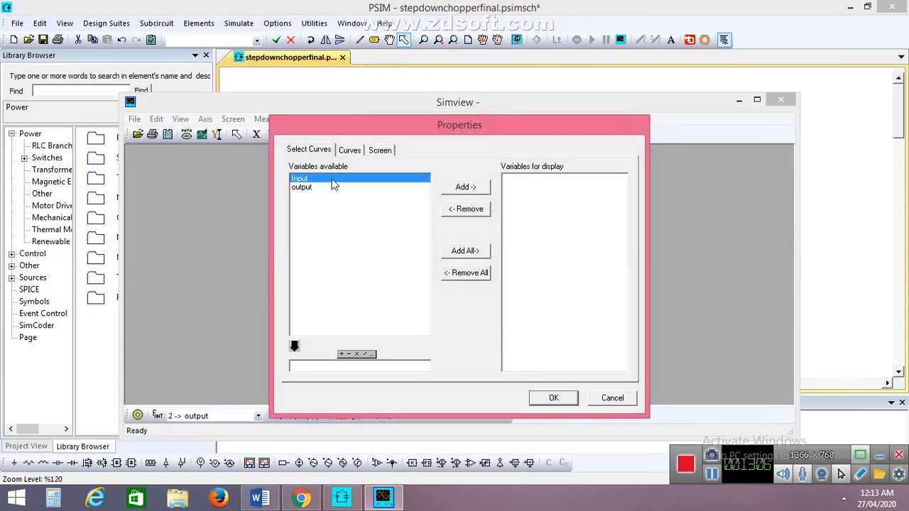
click(478, 188)
click(563, 400)
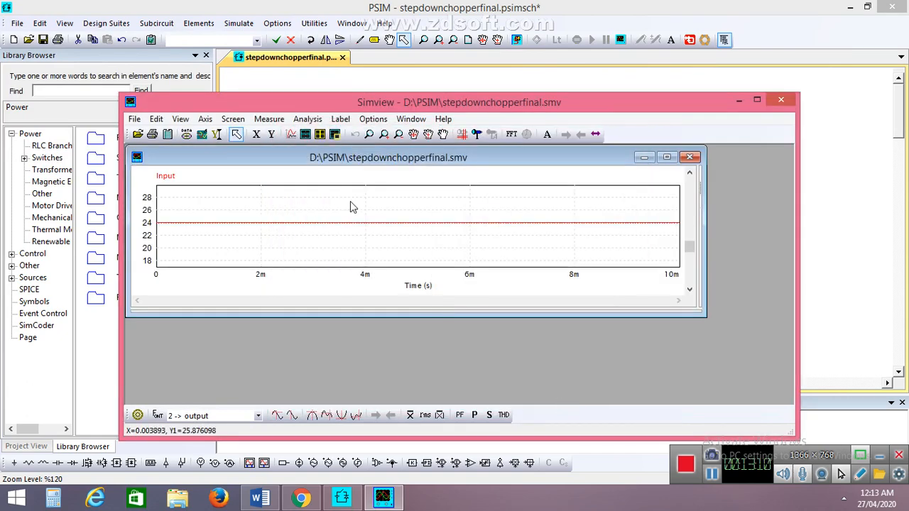
- Add a second graph beneath the Input curve and plot the output voltage in it
click(305, 137)
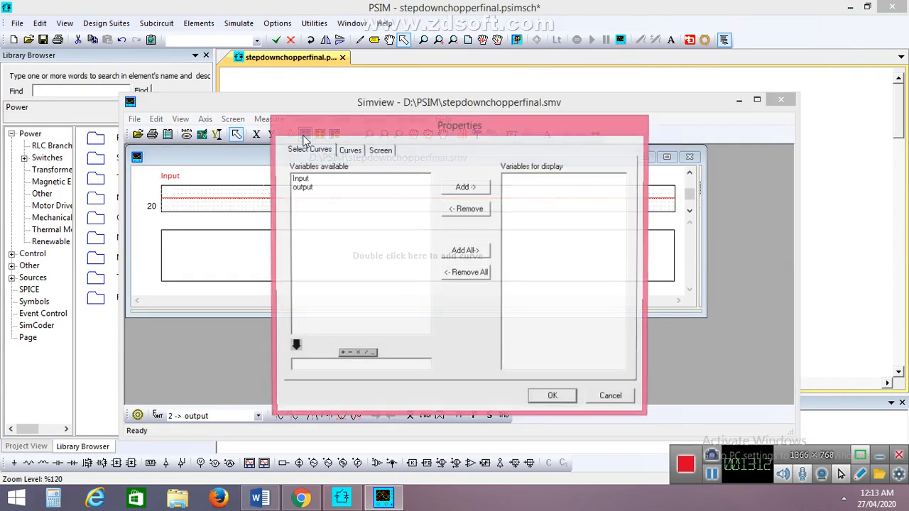
click(302, 187)
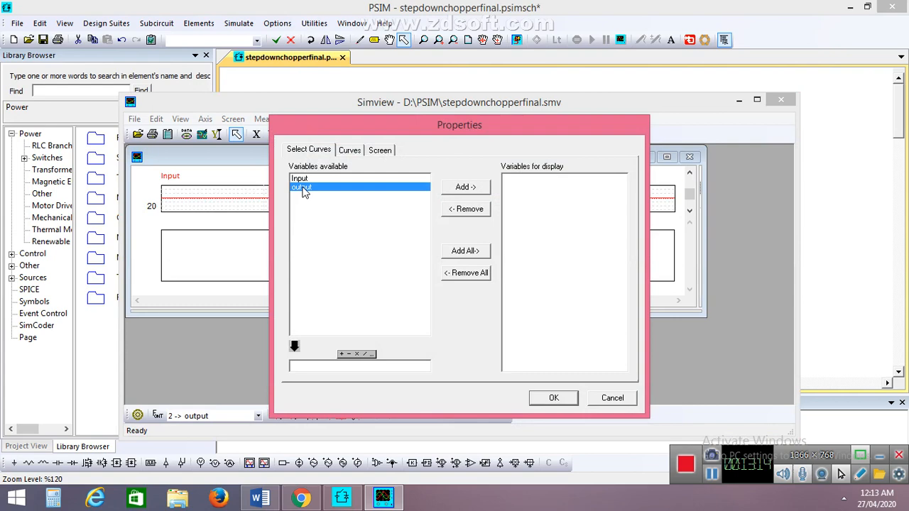
click(473, 187)
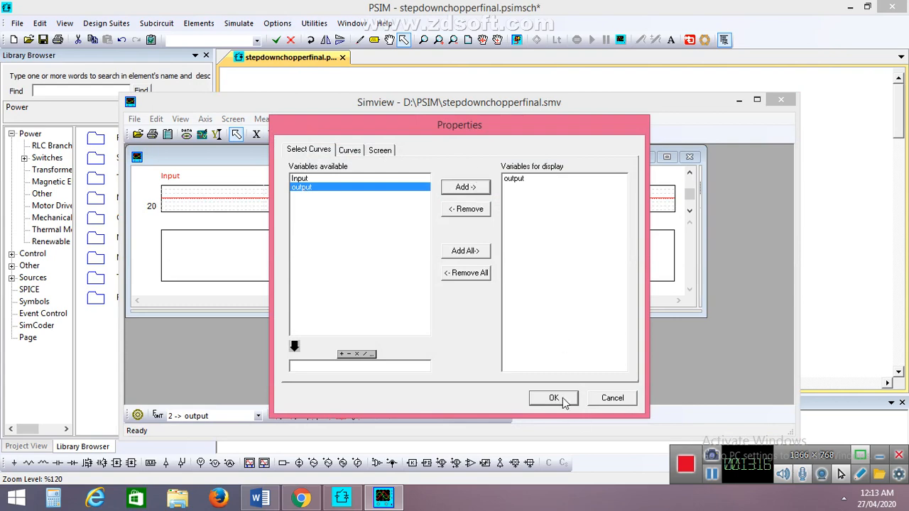
click(561, 398)
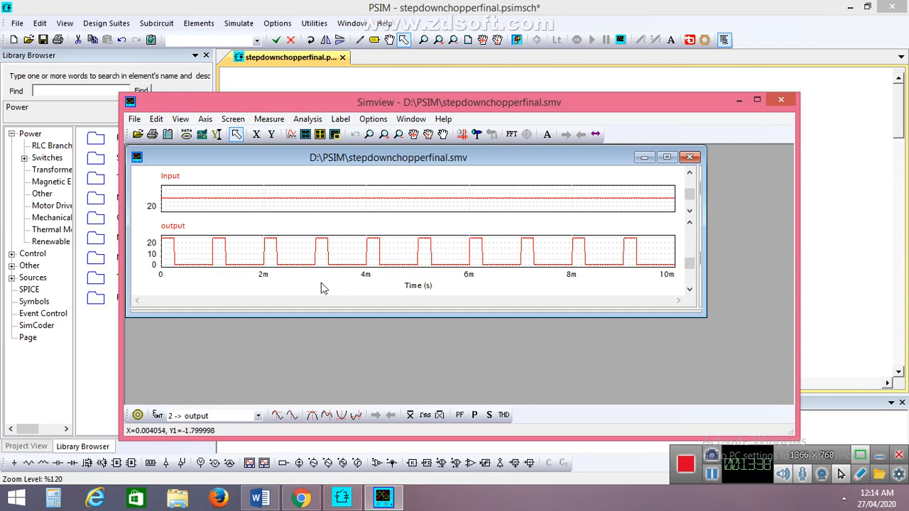
- Measure both curves, move the measurement table fully into view and examine the average values of Input and output
click(277, 122)
click(286, 135)
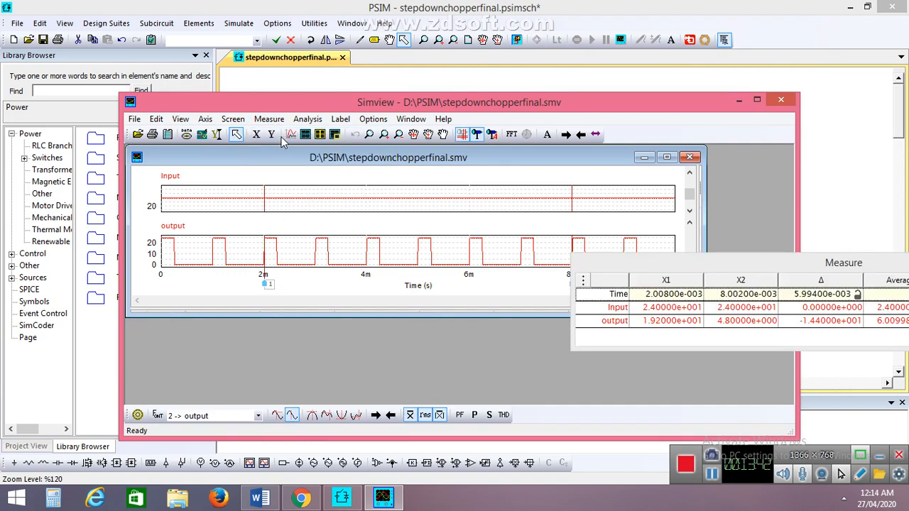
drag(722, 265, 396, 267)
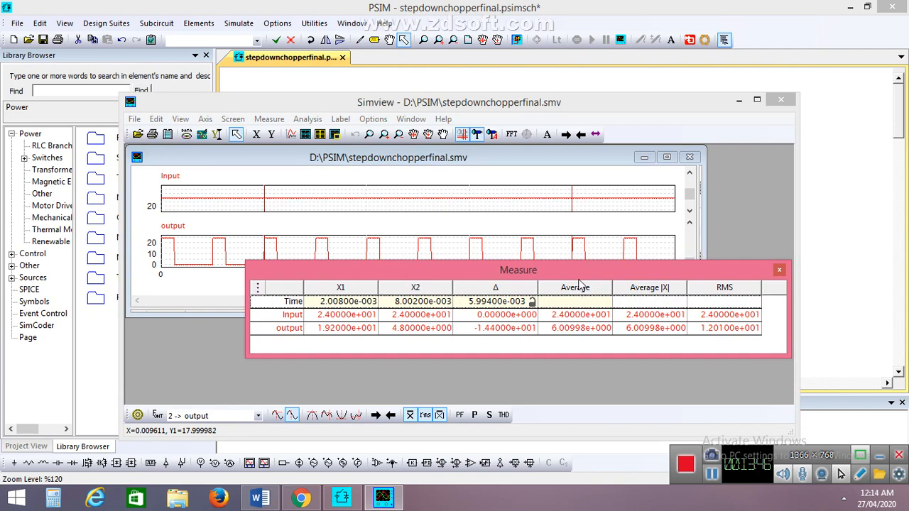
click(558, 320)
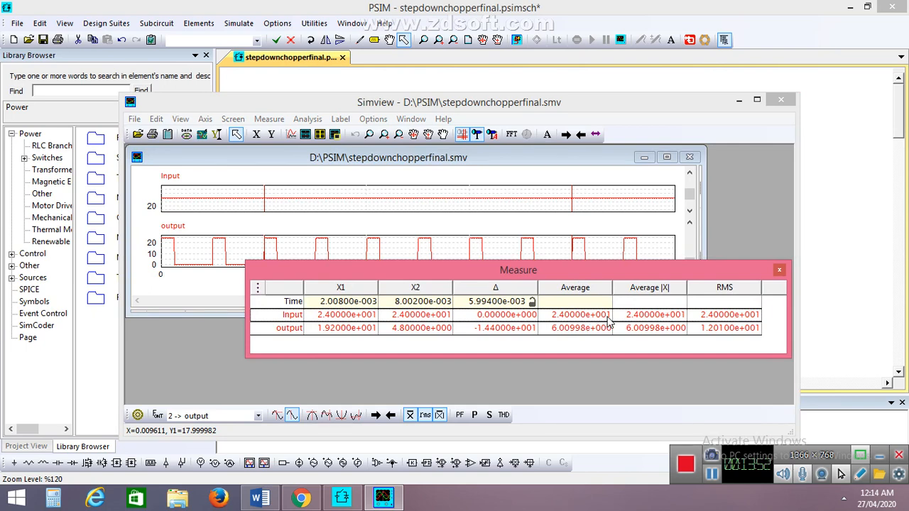
click(568, 331)
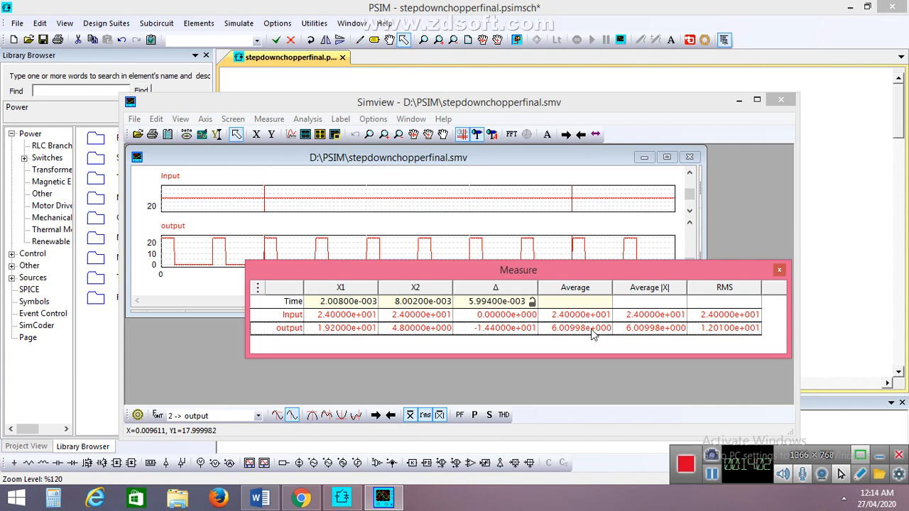
- Switch to the lab manual in Word and enter 6 as the measured output voltage for 25% duty cycle in the Observation Table
click(260, 497)
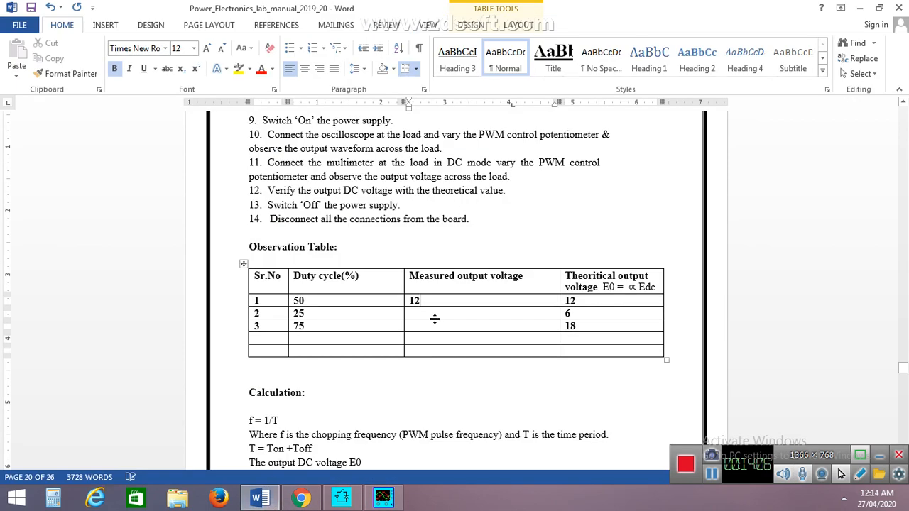
click(434, 317)
text(6)
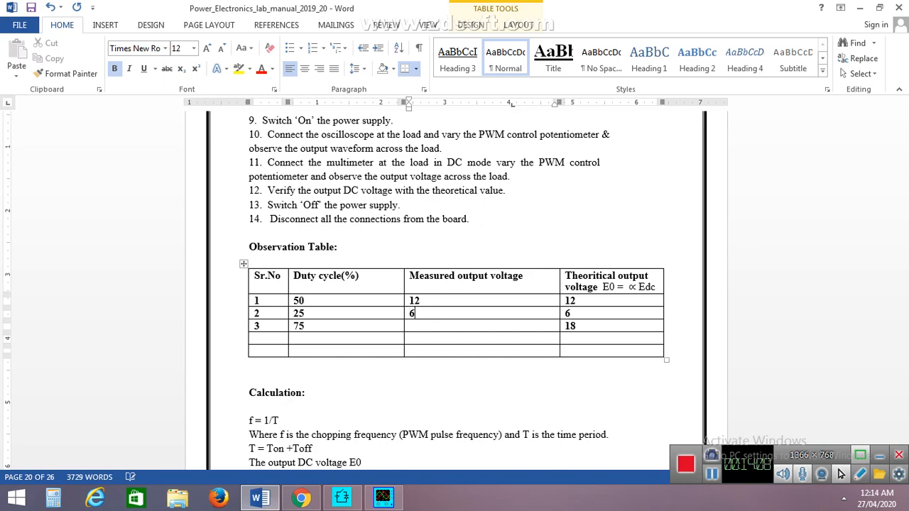
- Return to Simview from Word and close the measurement table and the waveform viewer
click(861, 9)
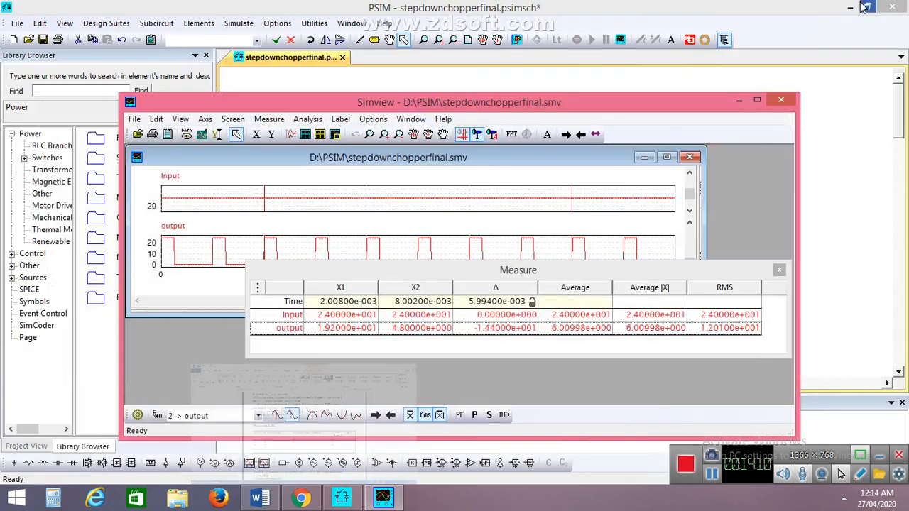
click(779, 271)
click(781, 100)
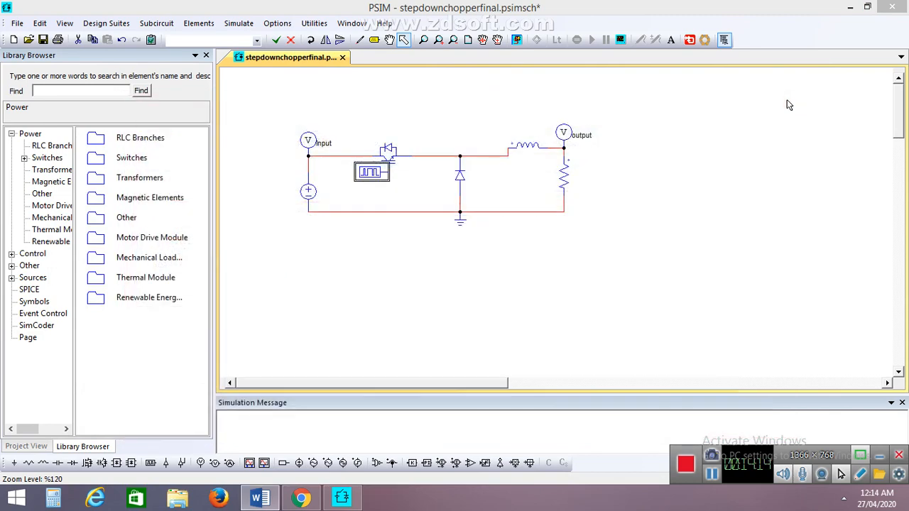
- Change the second switching point of the gating block at the IGBT to give a 75% duty cycle
double_click(387, 151)
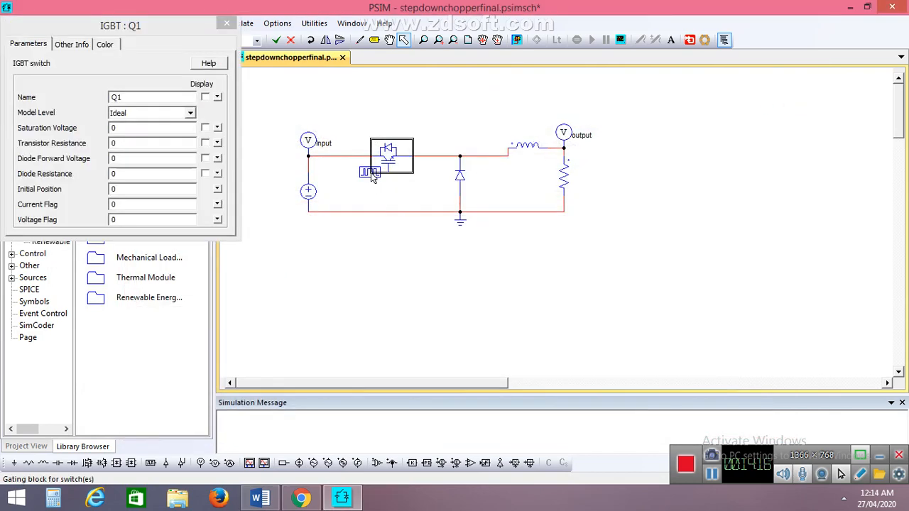
click(227, 23)
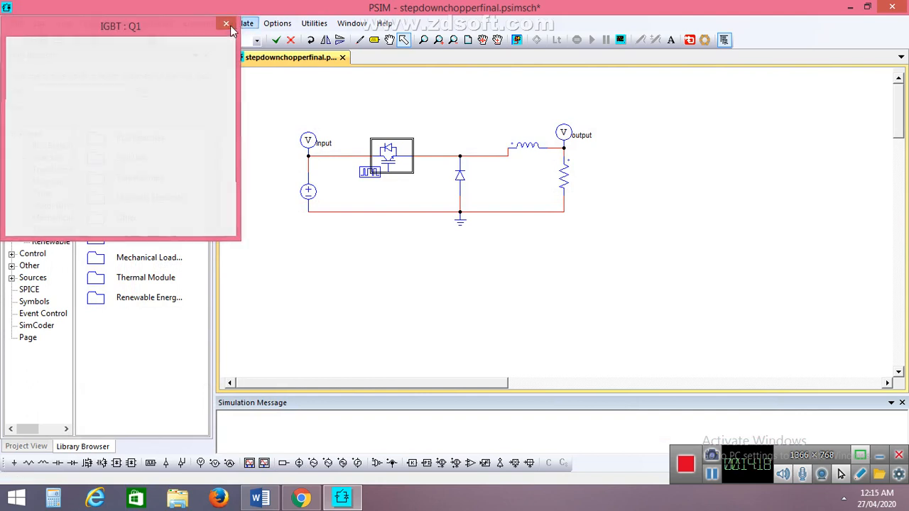
double_click(369, 173)
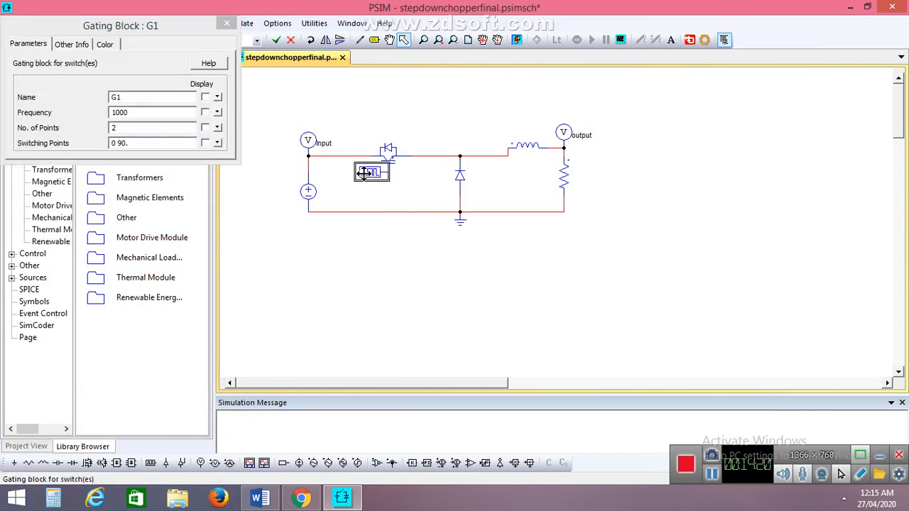
click(126, 144)
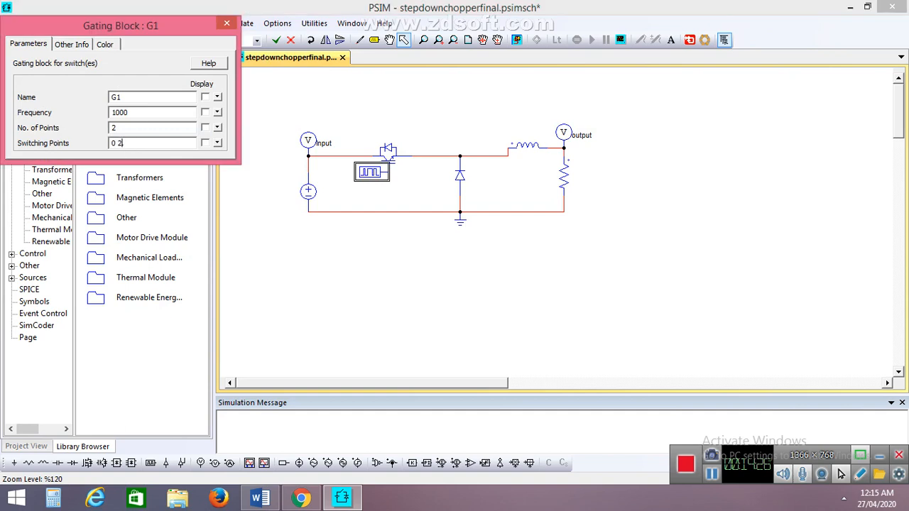
click(226, 24)
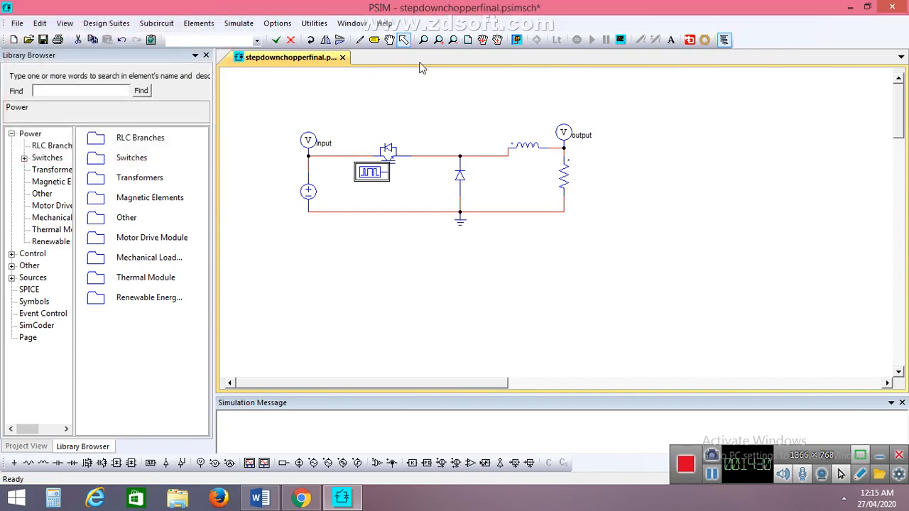
- Run the simulation with the 75% duty cycle and plot the Input voltage in Simview
click(516, 40)
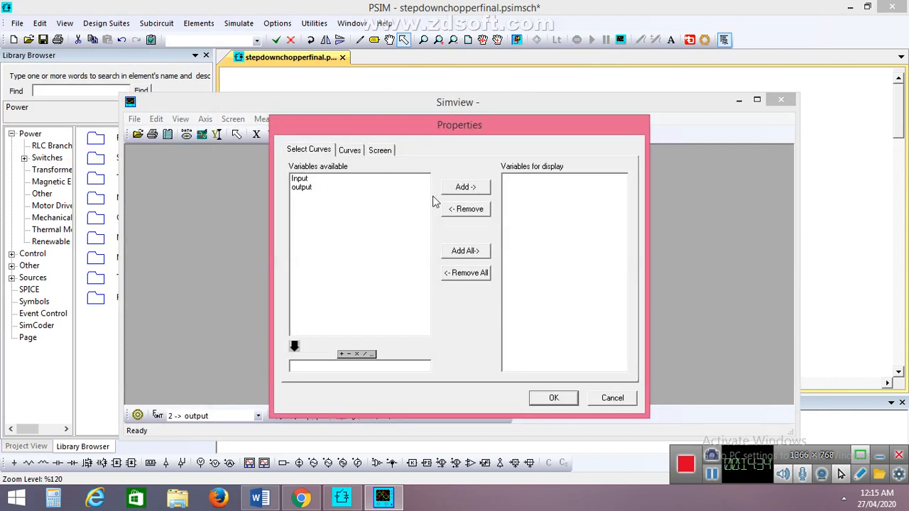
click(339, 179)
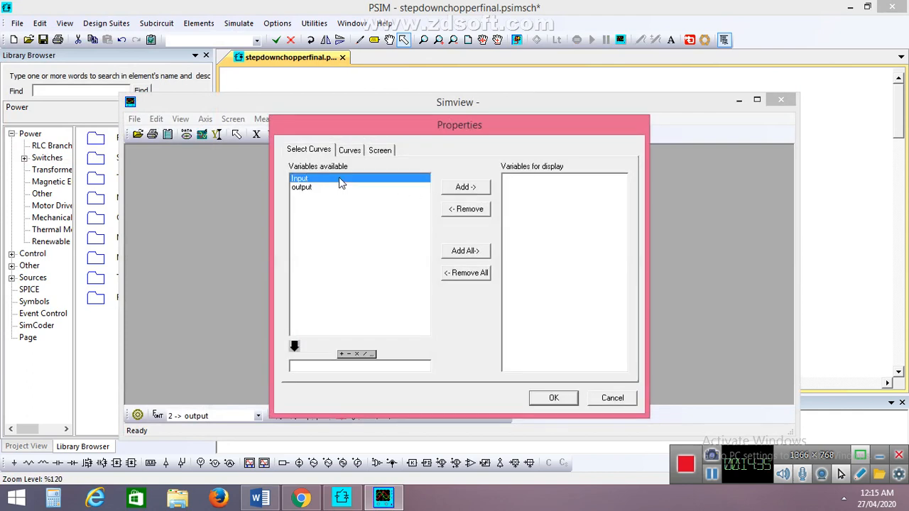
click(453, 190)
click(553, 399)
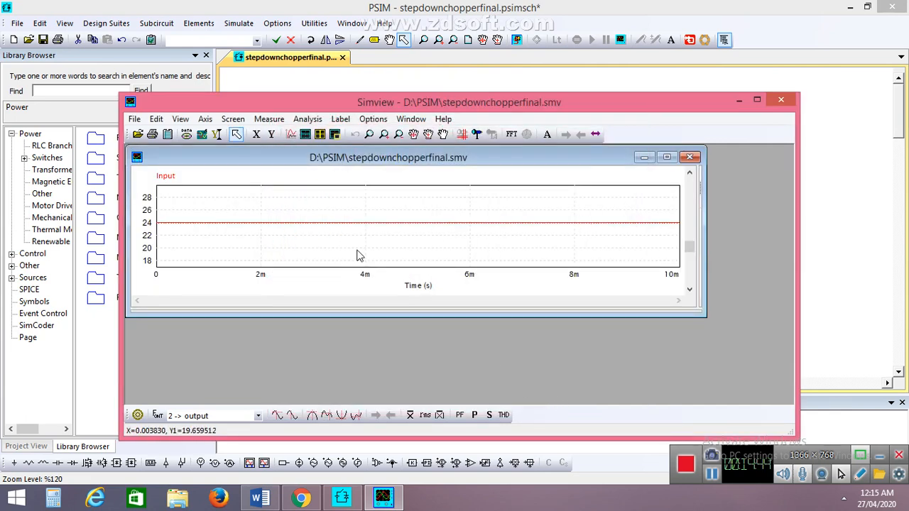
- Add a second graph below the Input curve and display the output voltage in it
click(307, 139)
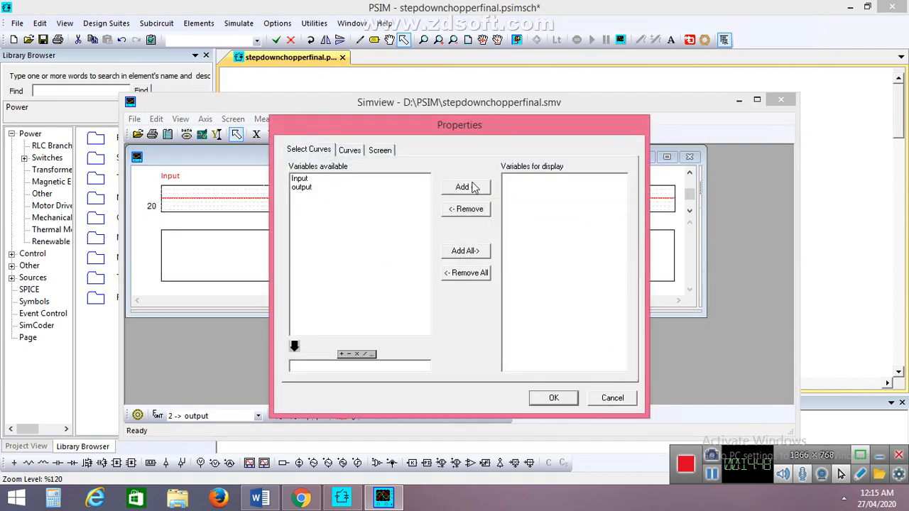
drag(482, 127, 488, 128)
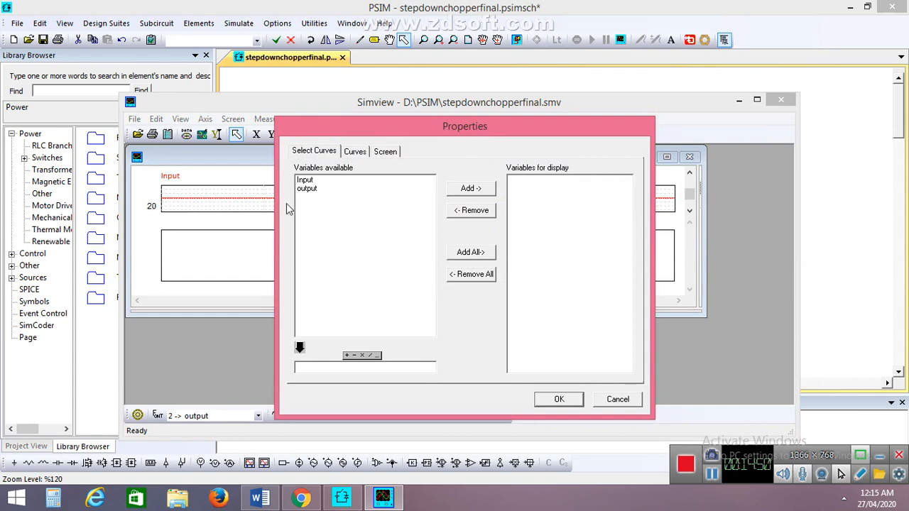
click(304, 189)
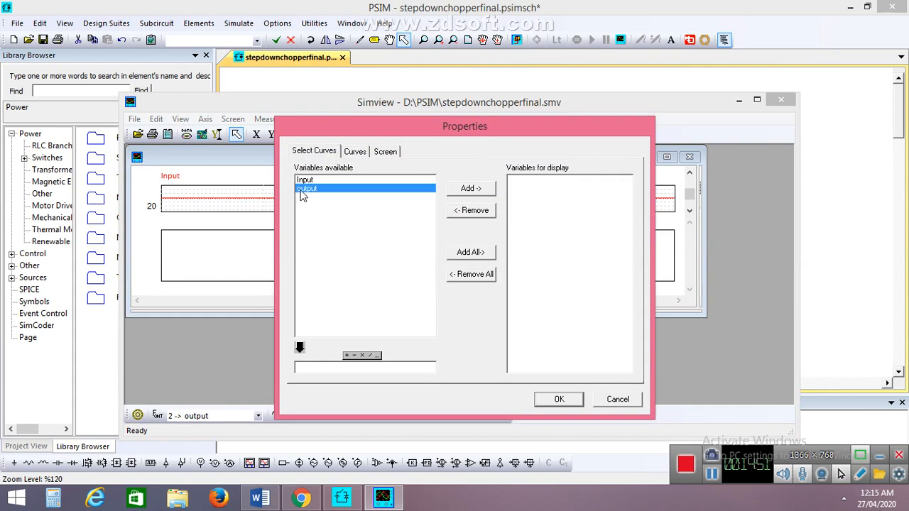
click(472, 188)
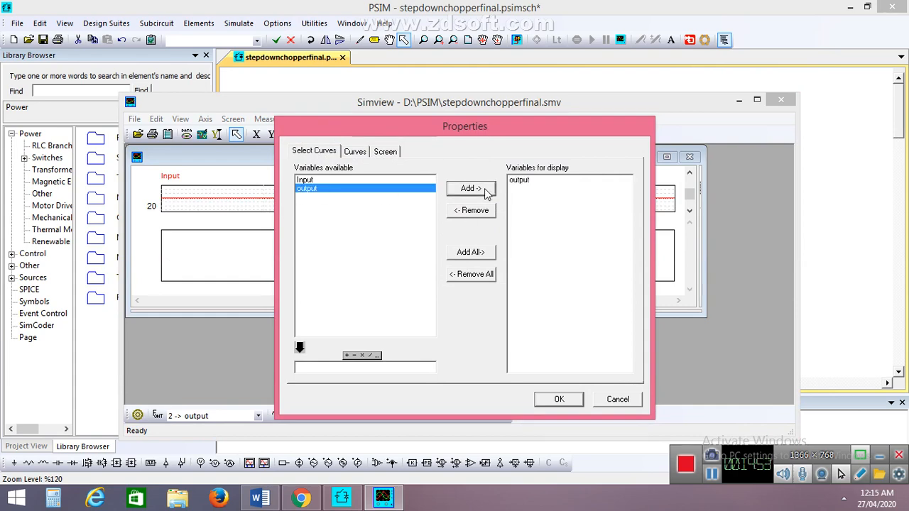
click(563, 400)
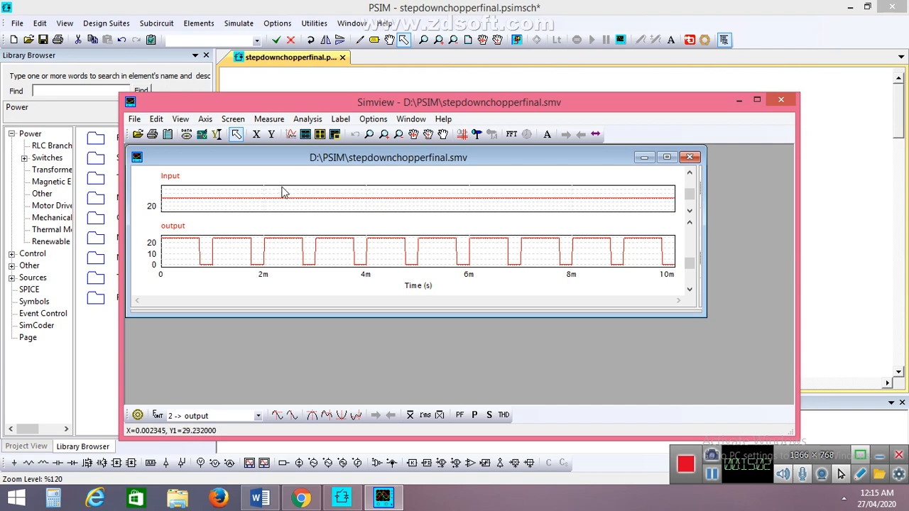
- Measure the Input and output curves and move the measurement table so that the average values can be read
click(268, 121)
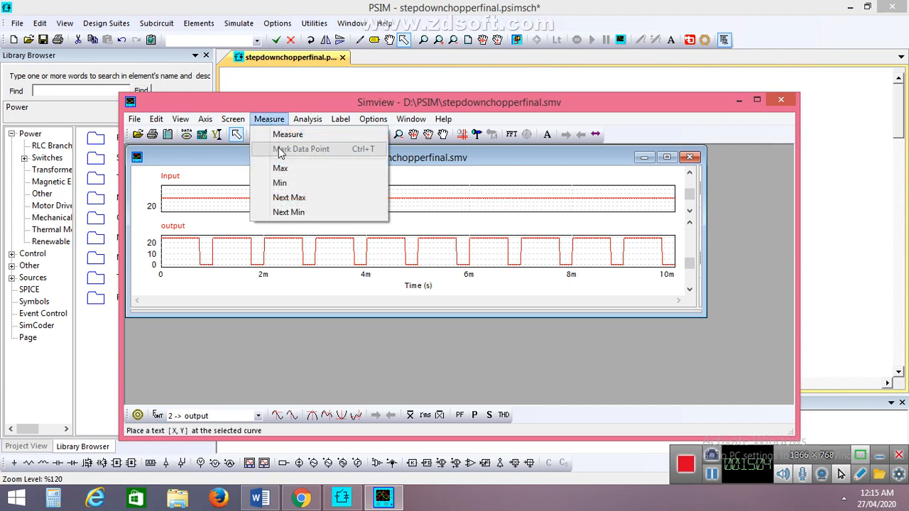
click(289, 136)
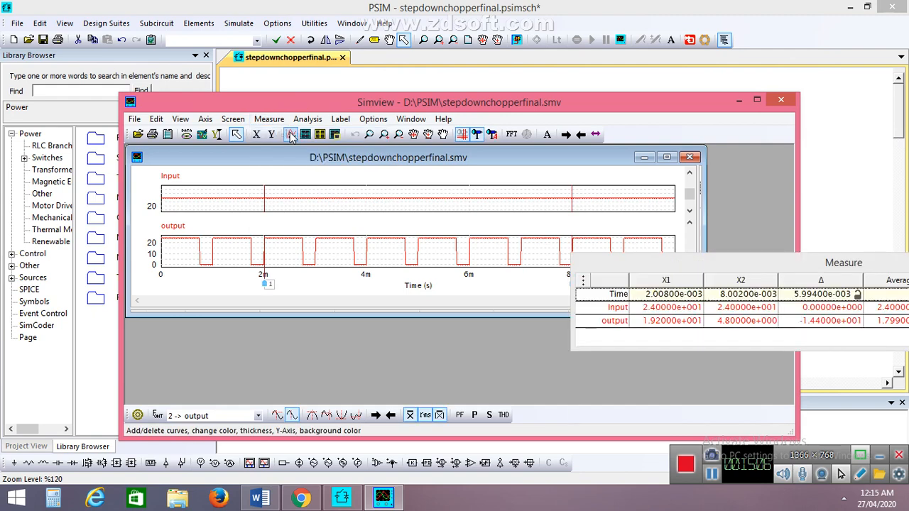
drag(706, 264, 518, 268)
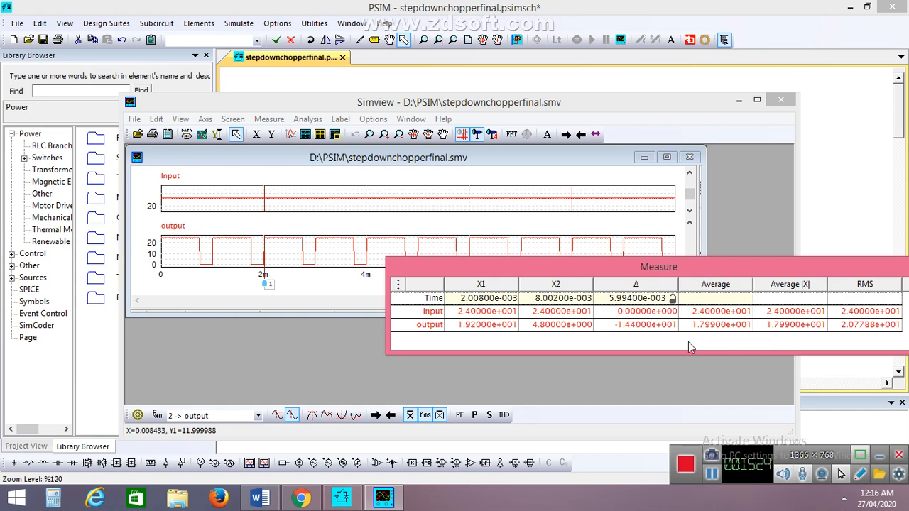
- Switch to Word, enter 17.99 as the measured output voltage for 75% duty cycle and compare the measured values with the theoretical ones
click(271, 503)
click(420, 327)
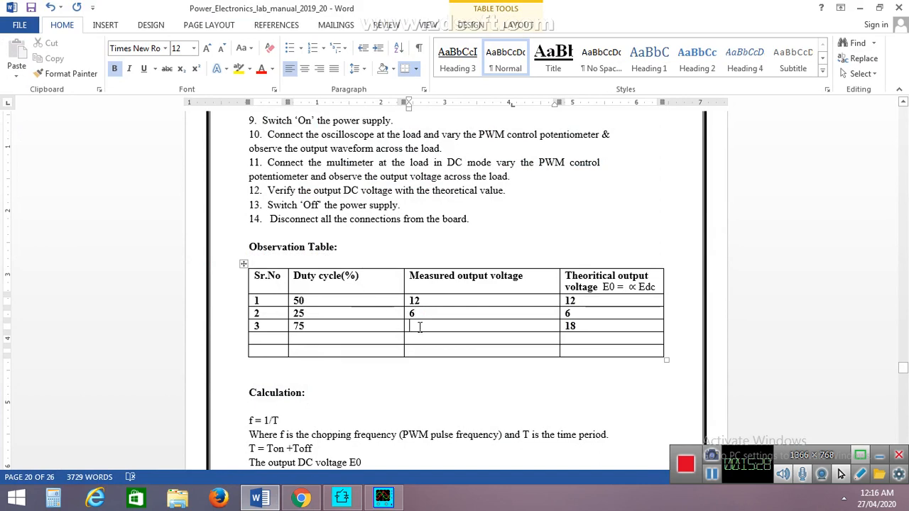
text(17)
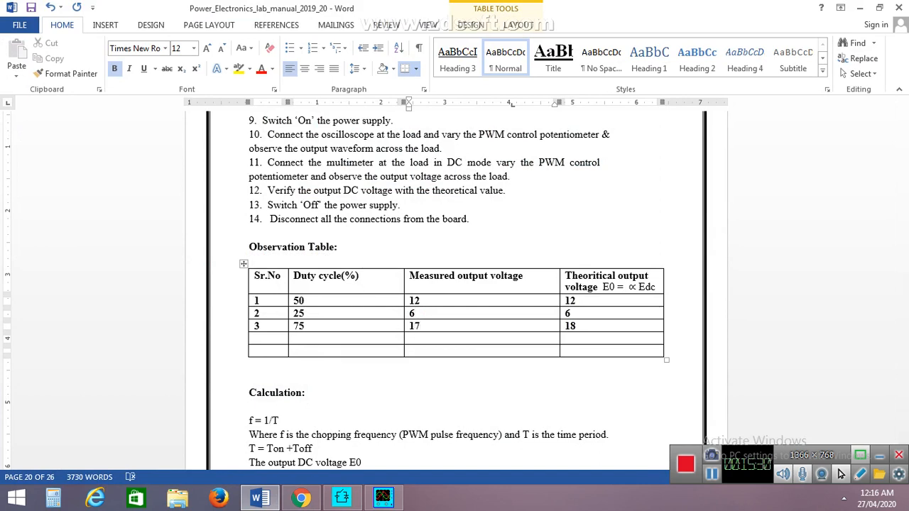
text(.99)
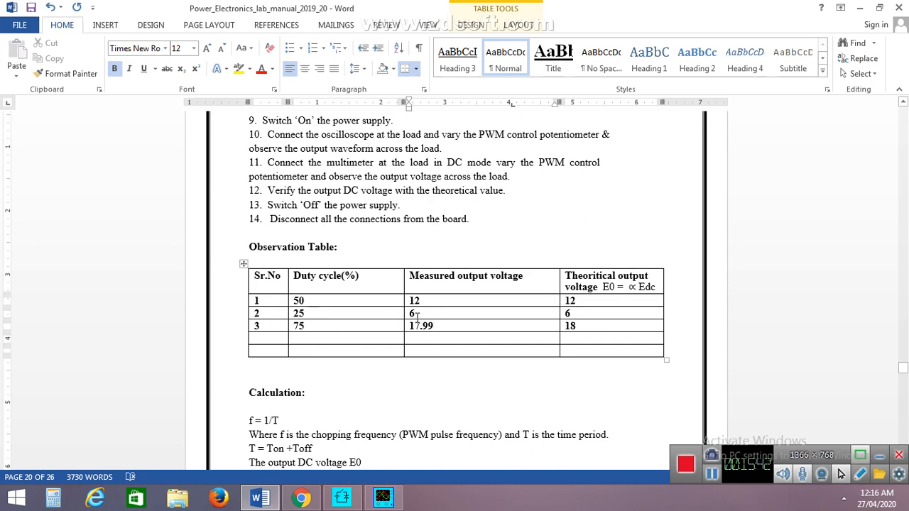
click(438, 315)
click(577, 300)
click(575, 326)
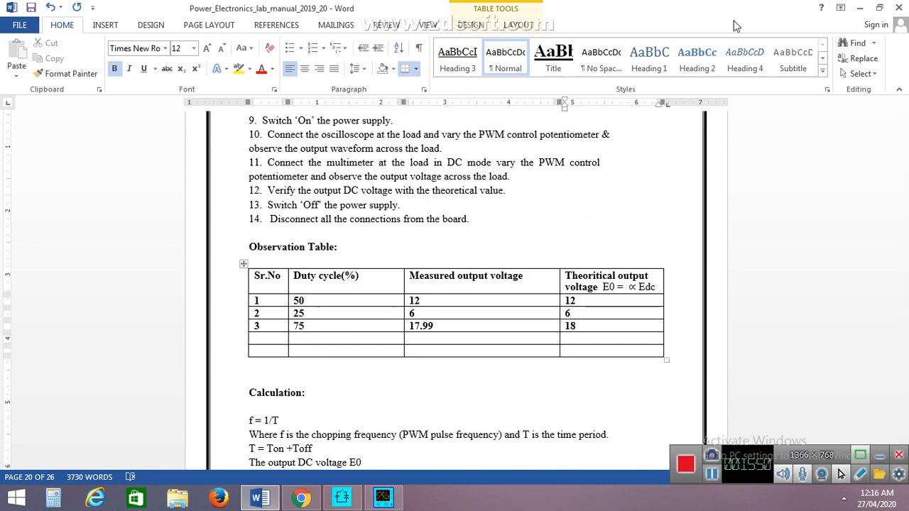
- Save the lab manual document and close Word
click(22, 9)
click(30, 9)
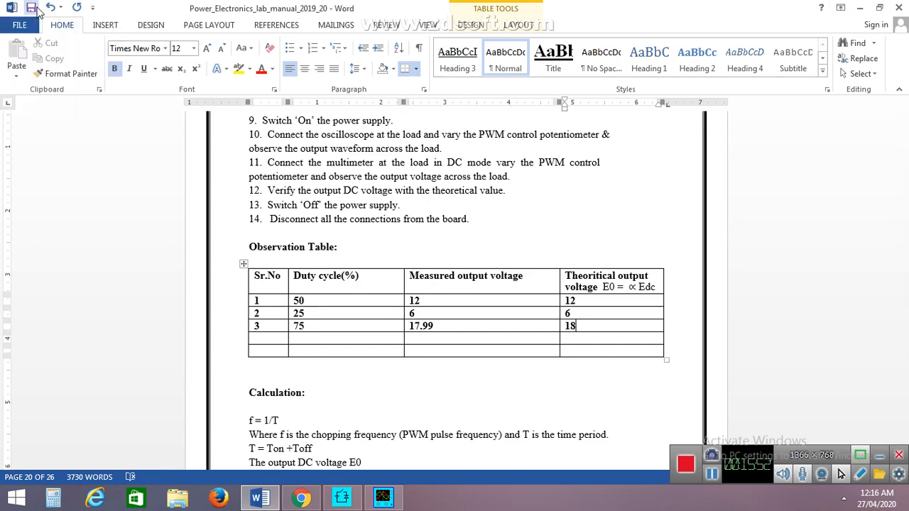
click(899, 8)
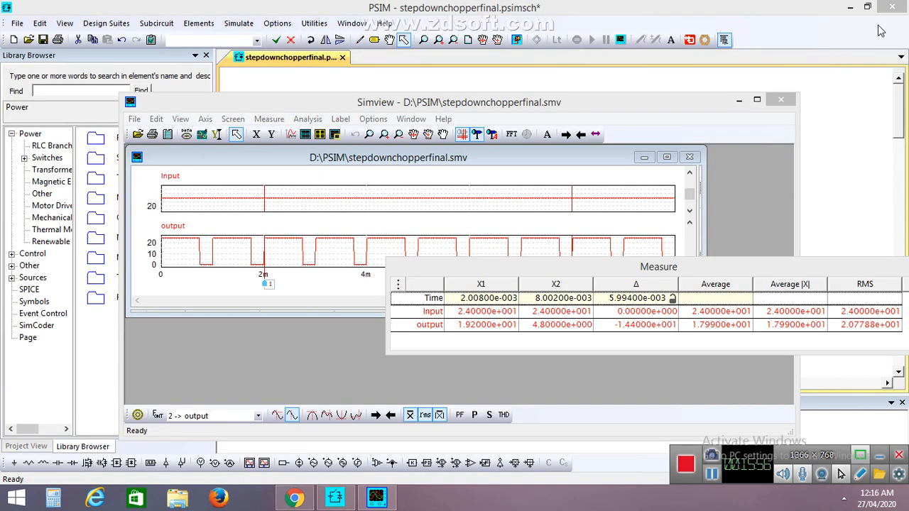